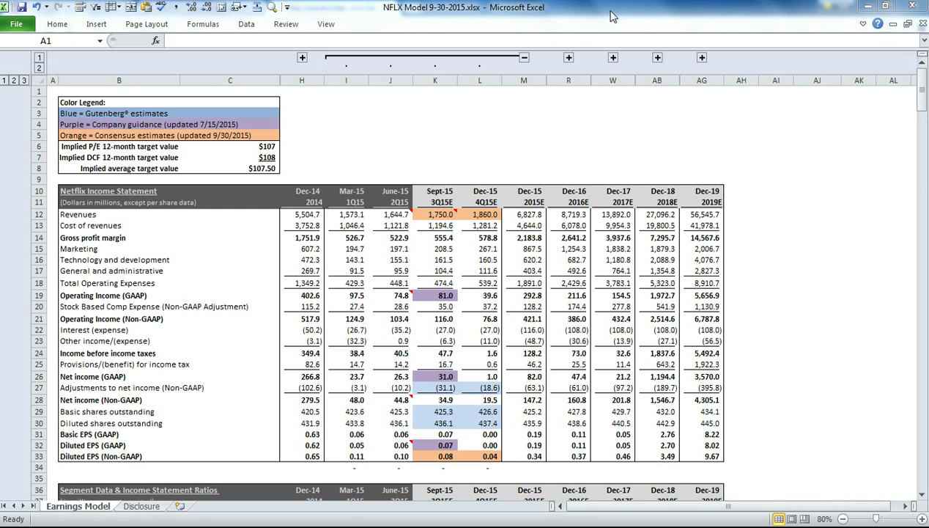
# Step: Review the Gutenberg estimates legend entry and the blue estimates in K27 and K29
pyautogui.click(97, 113)
pyautogui.click(123, 103)
pyautogui.click(134, 115)
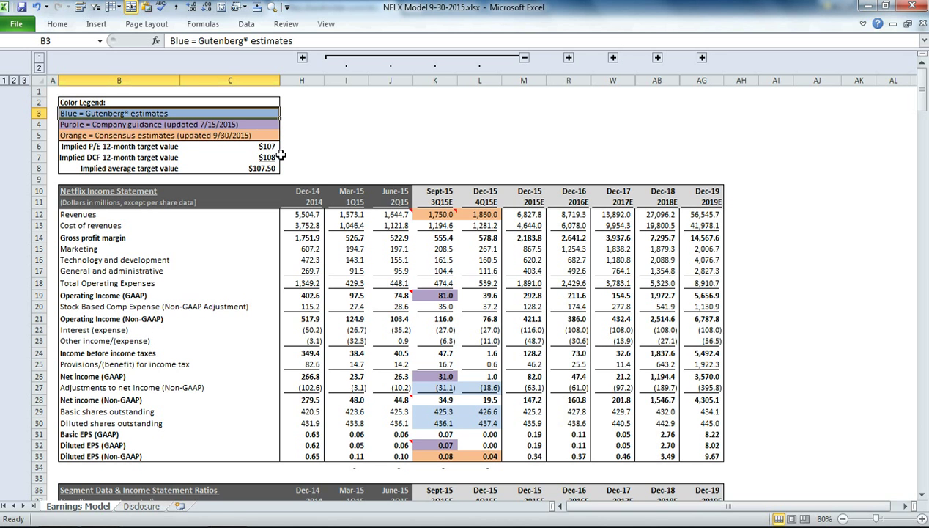
pyautogui.click(448, 386)
pyautogui.click(445, 411)
# Step: Check the guidance and consensus legend entries and the Sept-15 operating income and revenue formulas
pyautogui.click(158, 125)
pyautogui.click(437, 299)
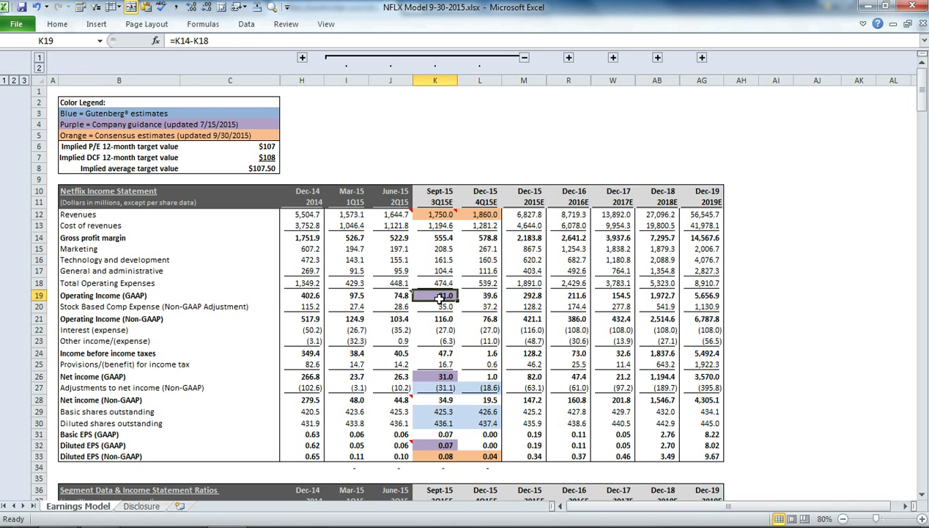
pyautogui.click(164, 136)
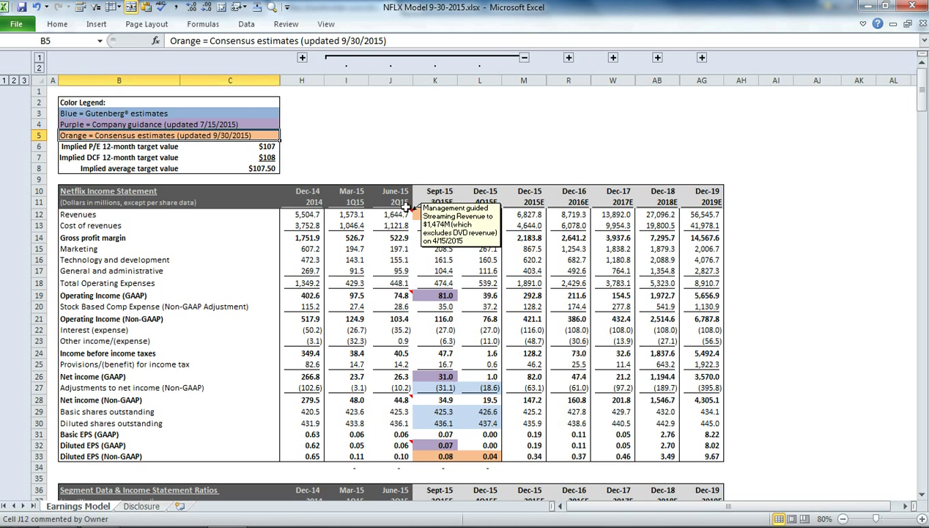
pyautogui.click(431, 215)
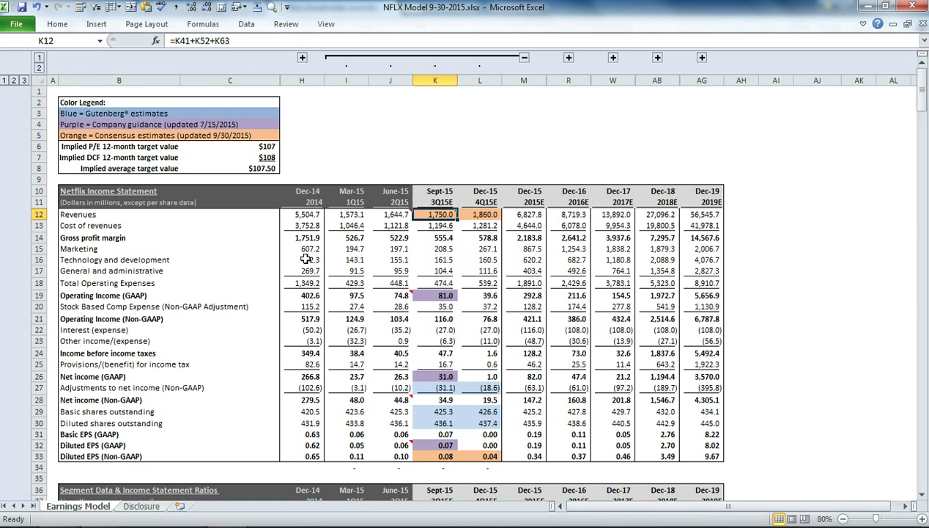
pyautogui.click(89, 205)
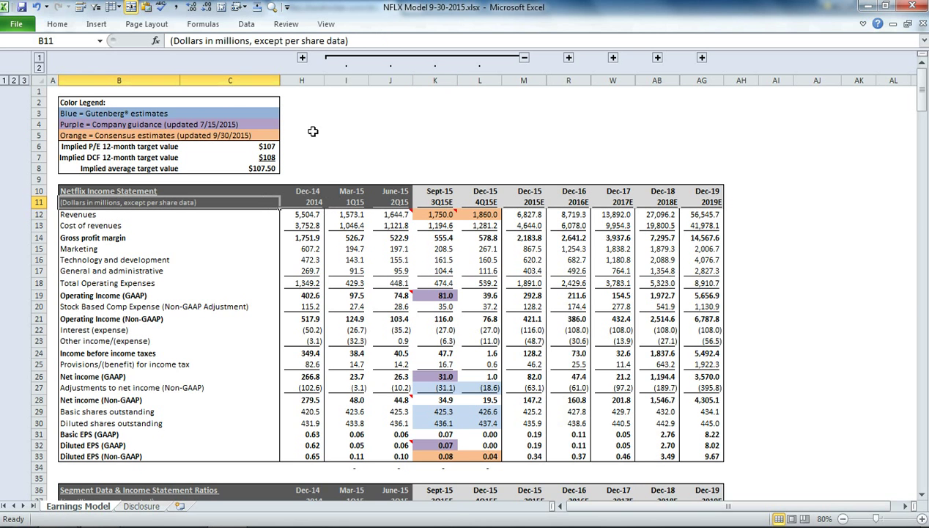
pyautogui.click(318, 171)
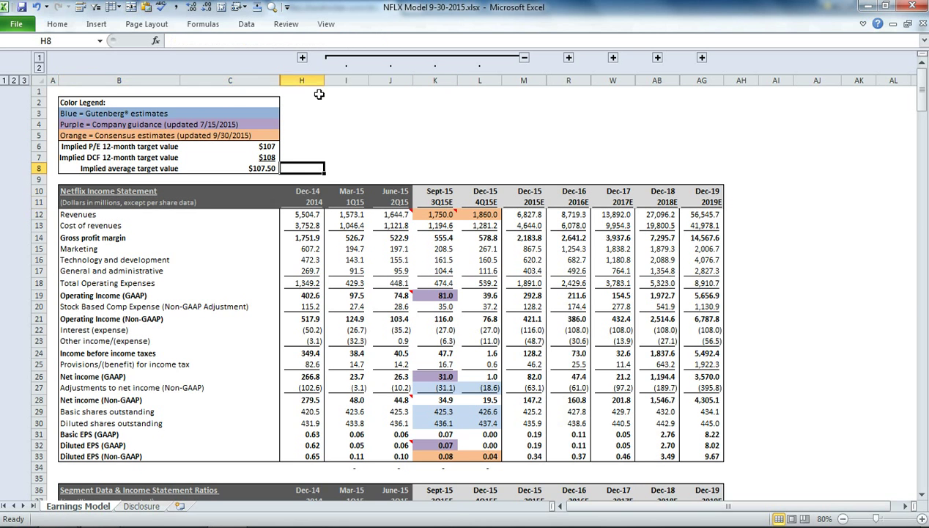
# Step: Briefly show and re-hide 2014 columns D–G, then expand the 2016 quarterly columns N–Q
pyautogui.click(302, 57)
pyautogui.moveTo(311, 192); pyautogui.dragTo(574, 198)
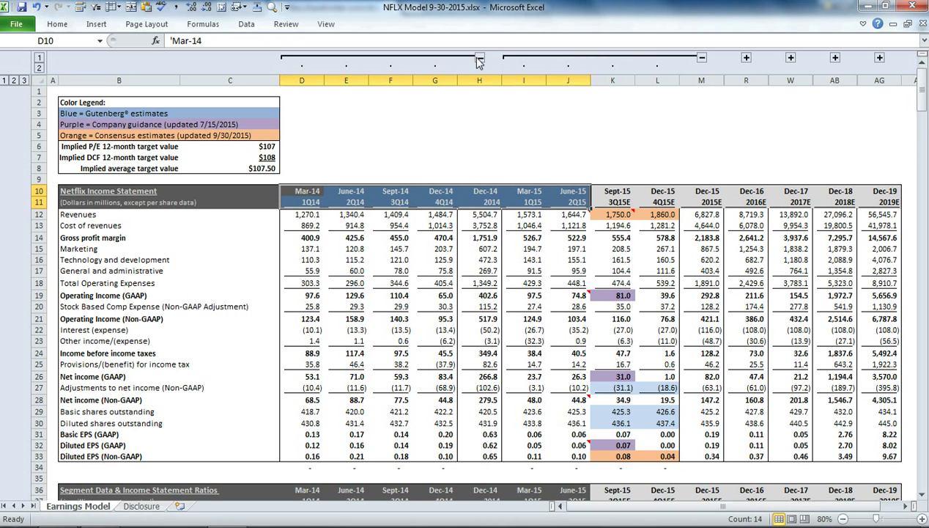
pyautogui.click(479, 58)
pyautogui.moveTo(443, 192); pyautogui.dragTo(692, 203)
pyautogui.click(569, 58)
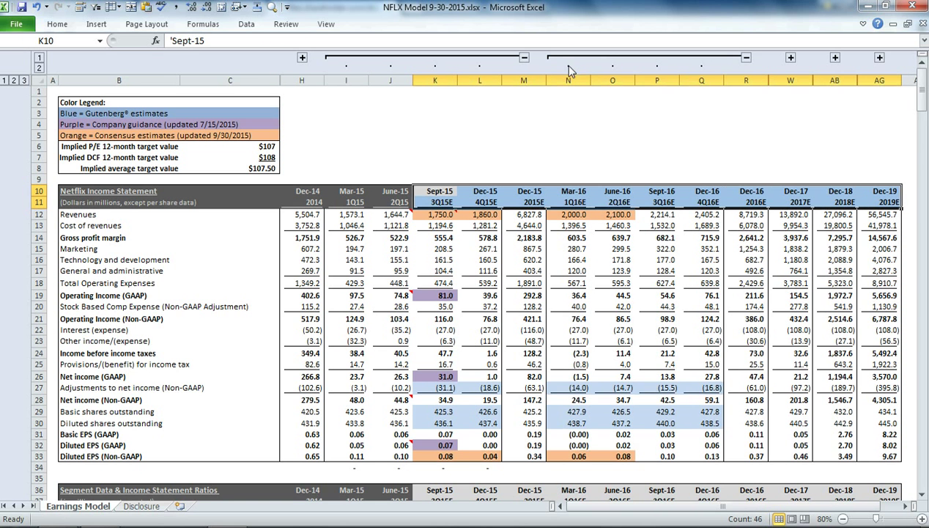
pyautogui.click(424, 149)
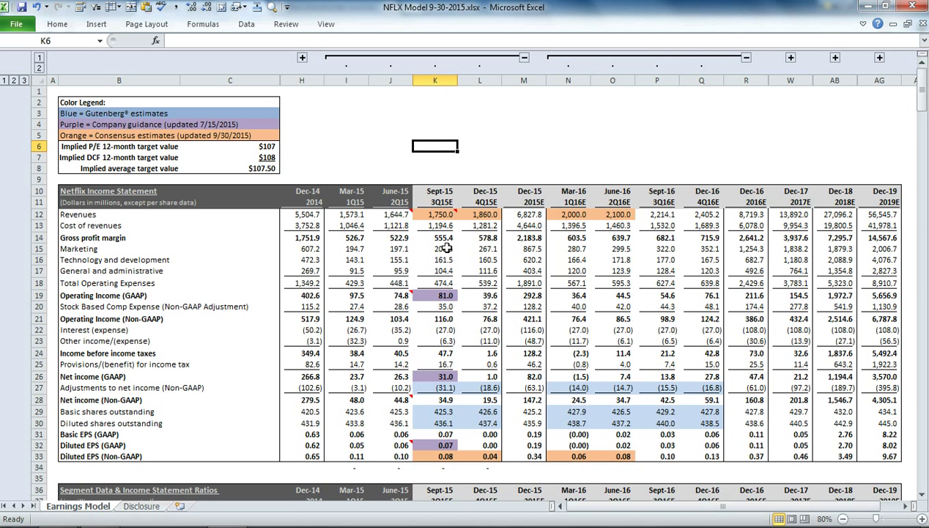
pyautogui.moveTo(444, 214)
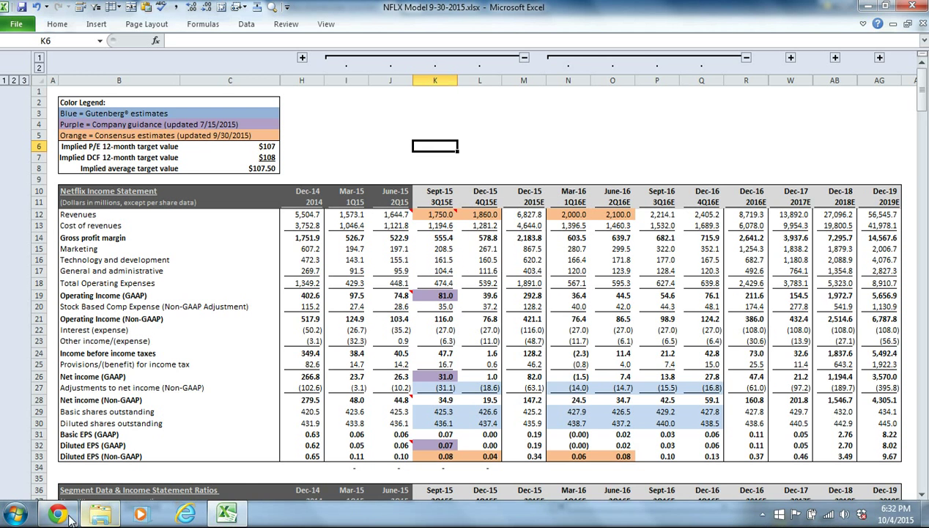
pyautogui.click(65, 515)
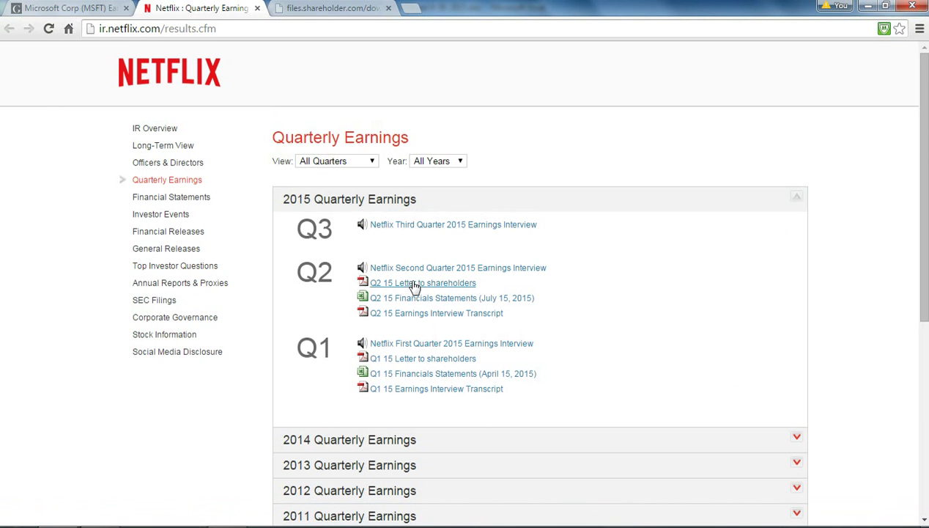
pyautogui.click(338, 10)
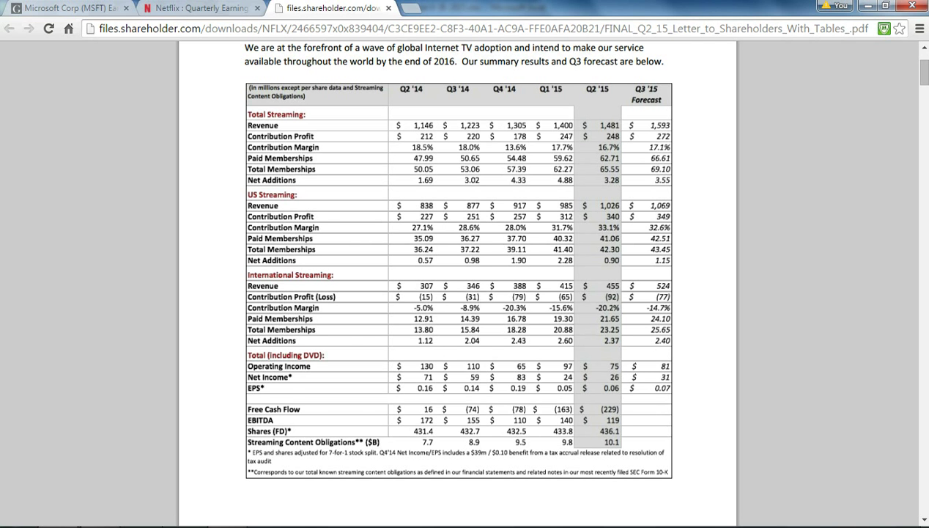
pyautogui.click(226, 514)
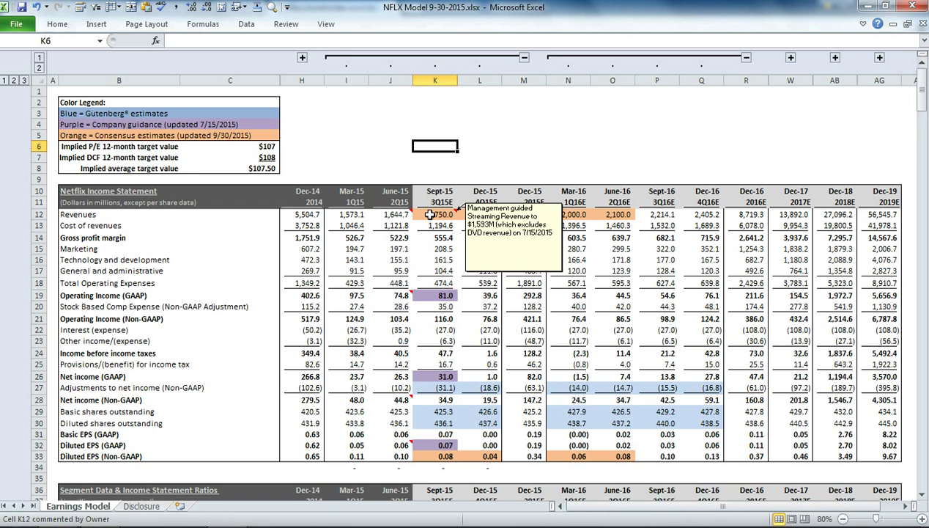
# Step: Dismiss the Sept-15 revenue comment and review the income statement and Operating Income rows
pyautogui.click(417, 156)
pyautogui.moveTo(36, 214); pyautogui.dragTo(51, 453)
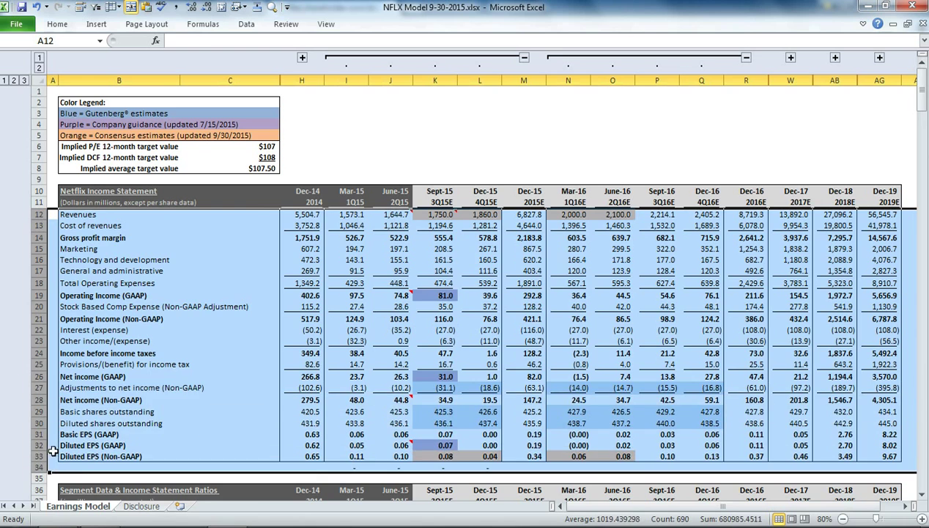
pyautogui.click(139, 295)
pyautogui.click(141, 319)
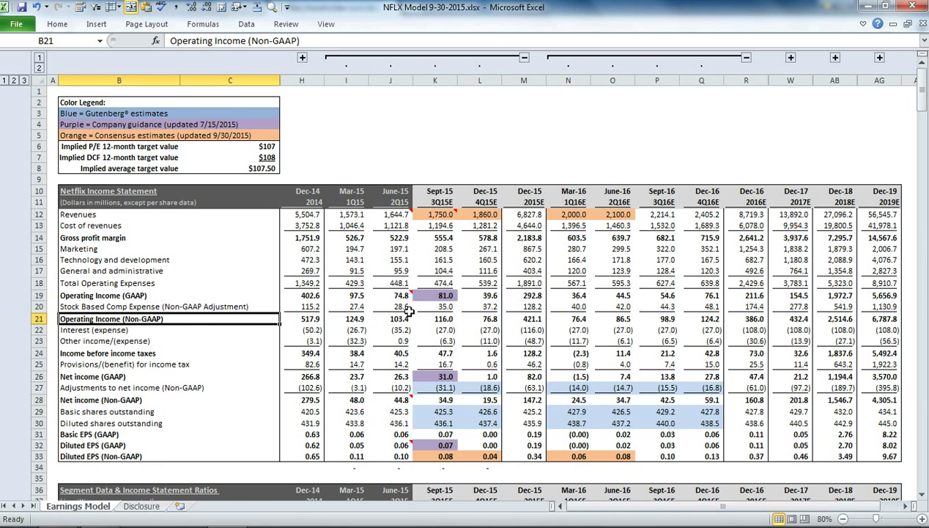
pyautogui.scroll(-8, 408, 311)
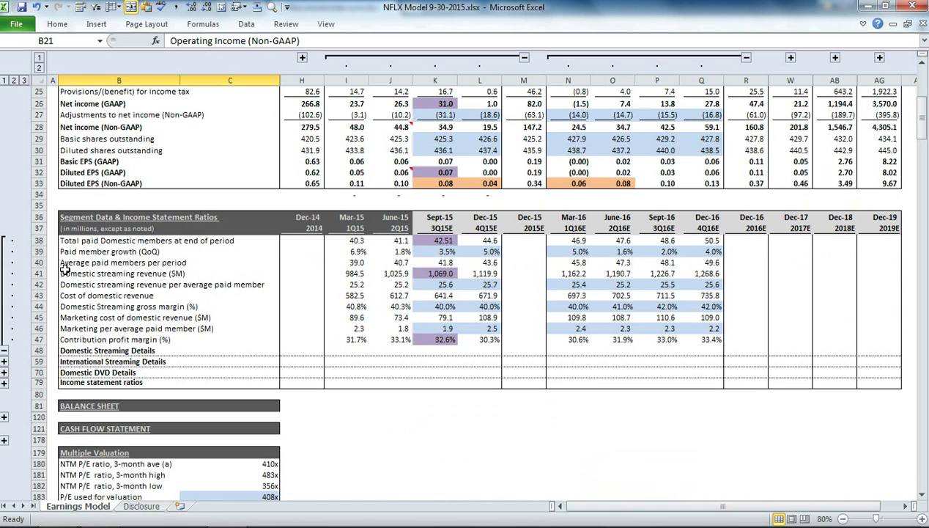
# Step: Collapse the domestic streaming ratio rows 38–47 and expand the Balance Sheet section
pyautogui.click(5, 351)
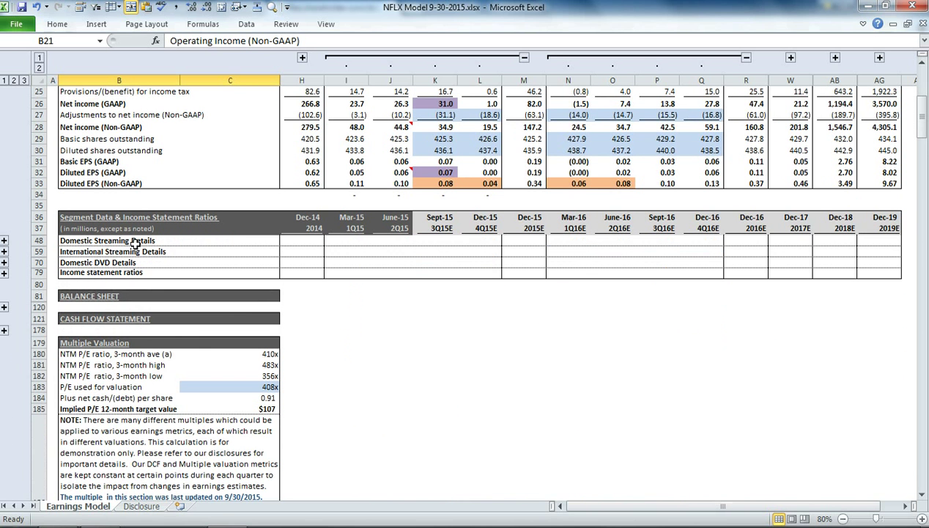
pyautogui.click(110, 294)
pyautogui.click(4, 311)
pyautogui.scroll(-6, 110, 296)
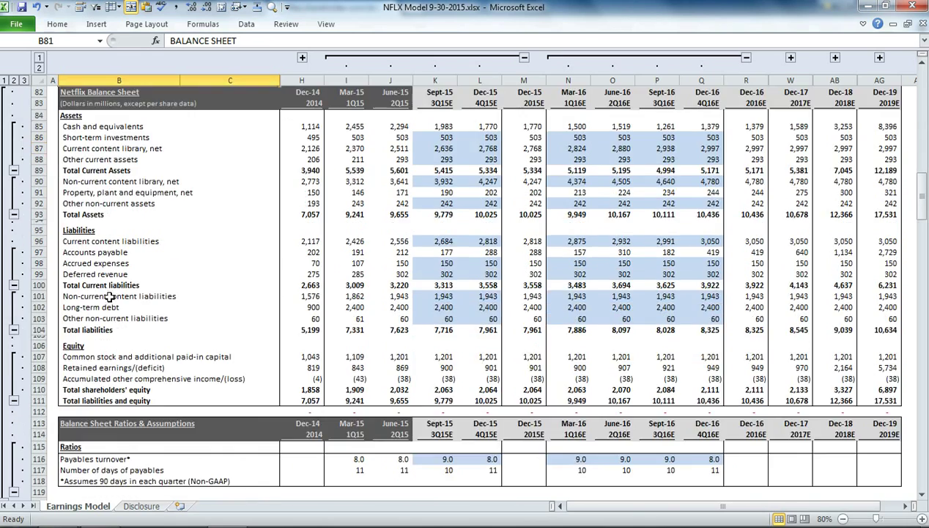
pyautogui.scroll(-5, 110, 296)
# Step: Expand the Cash Flow Statement section
pyautogui.click(101, 352)
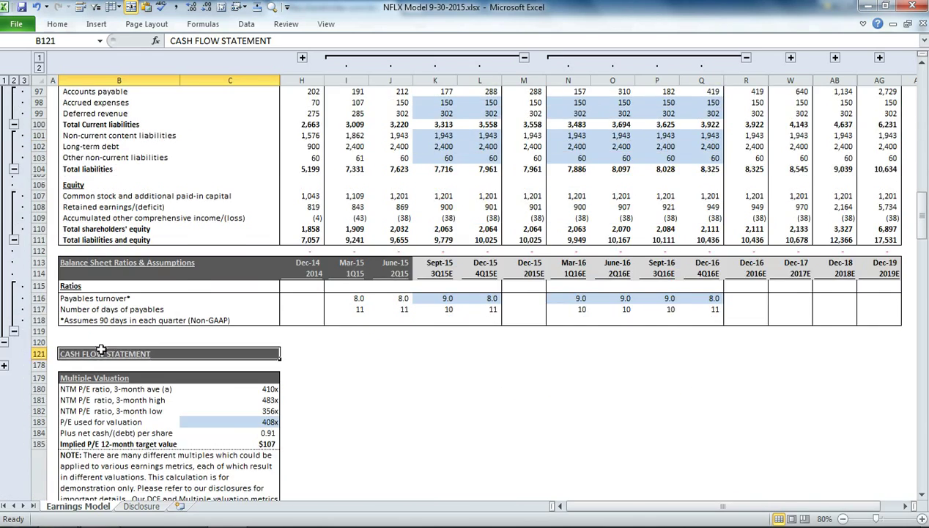
pyautogui.click(4, 364)
pyautogui.scroll(9, 167, 291)
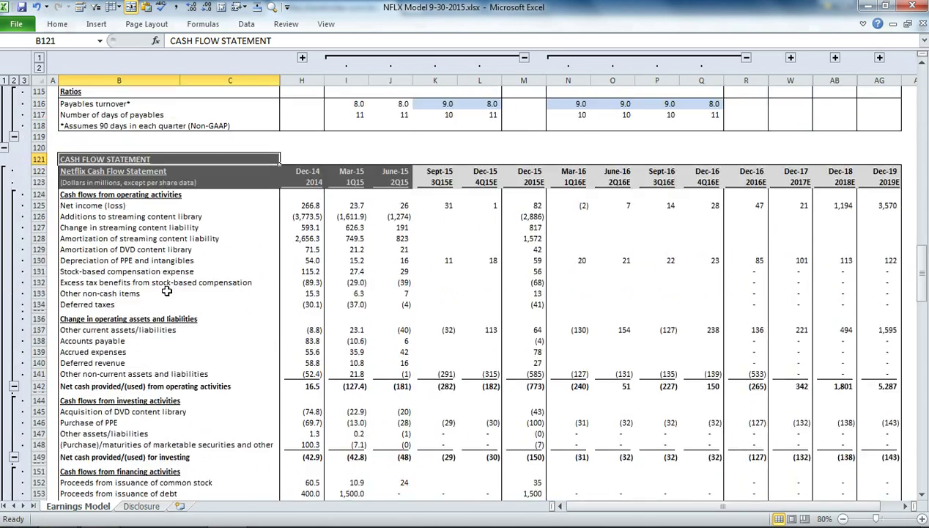
pyautogui.scroll(-17, 167, 291)
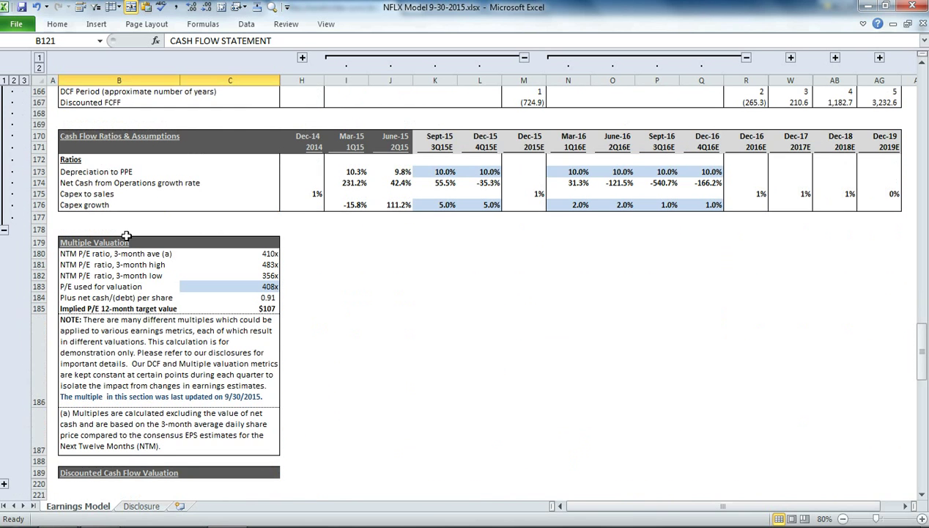
# Step: Expand the Discounted Cash Flow Valuation inputs and return to the top of the sheet
pyautogui.click(126, 238)
pyautogui.scroll(-6, 139, 264)
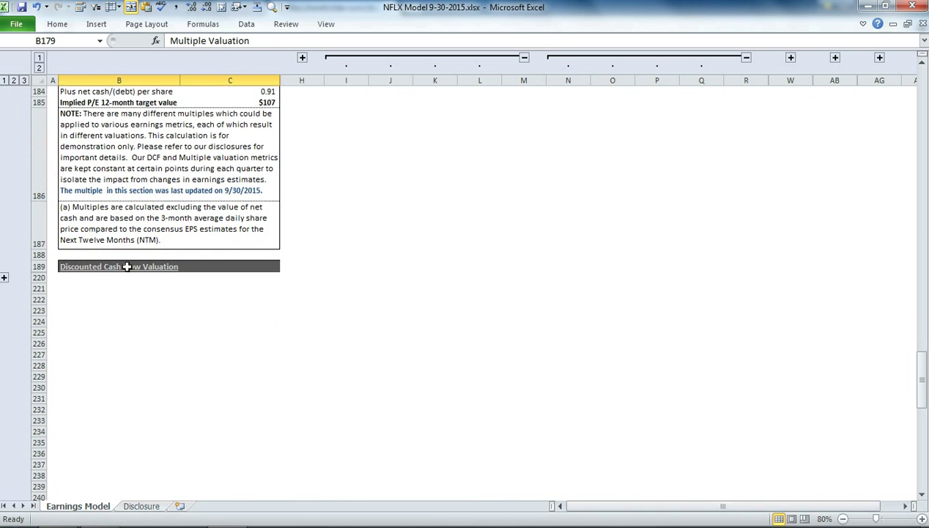
pyautogui.click(126, 267)
pyautogui.click(5, 279)
pyautogui.scroll(-5, 253, 262)
pyautogui.scroll(7, 184, 286)
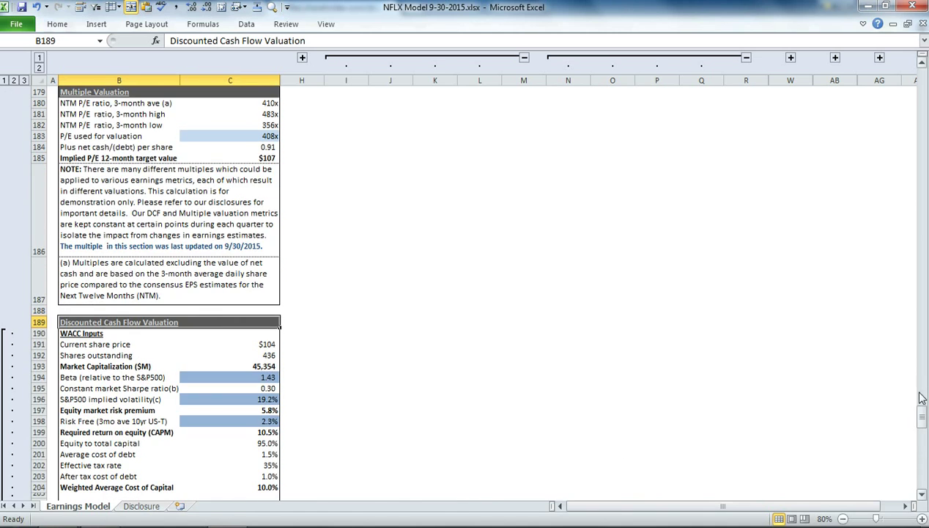
pyautogui.moveTo(916, 416); pyautogui.dragTo(917, 92)
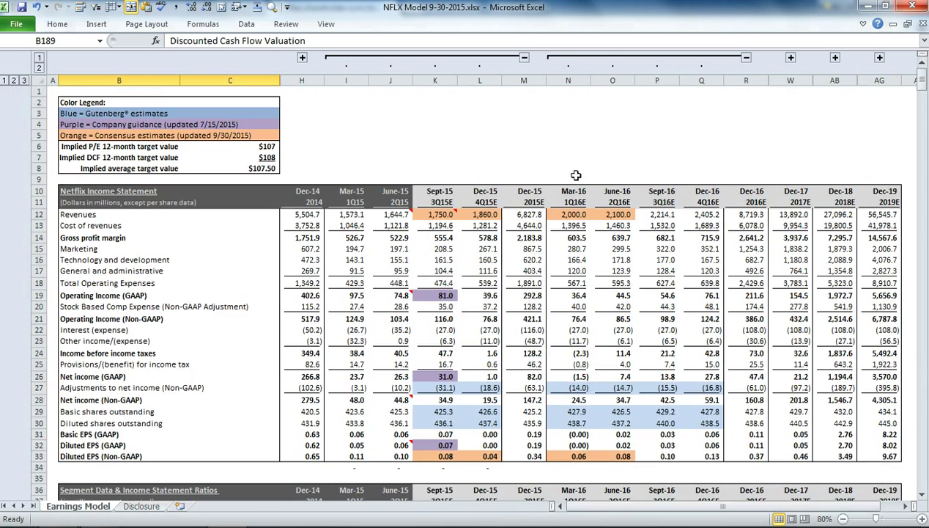
pyautogui.click(434, 158)
pyautogui.click(439, 214)
pyautogui.scroll(-2, 450, 270)
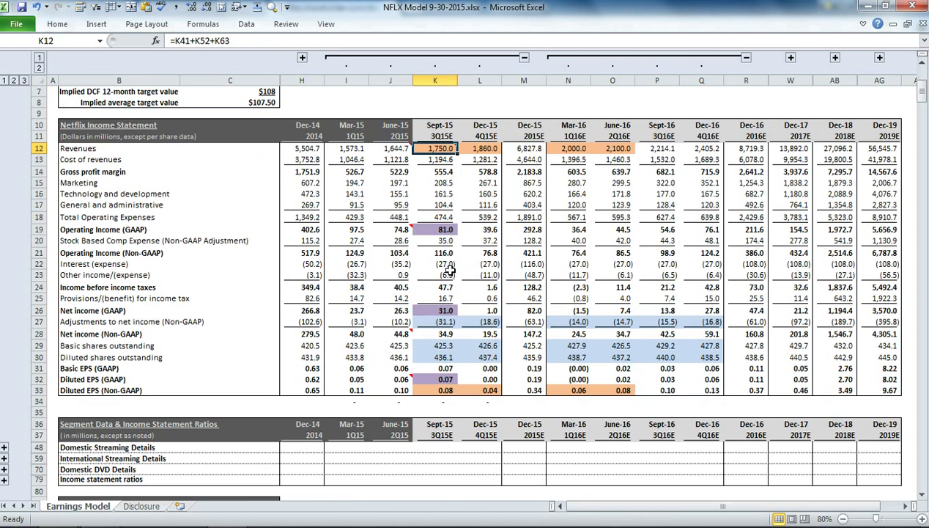
pyautogui.scroll(-2, 179, 372)
pyautogui.click(147, 378)
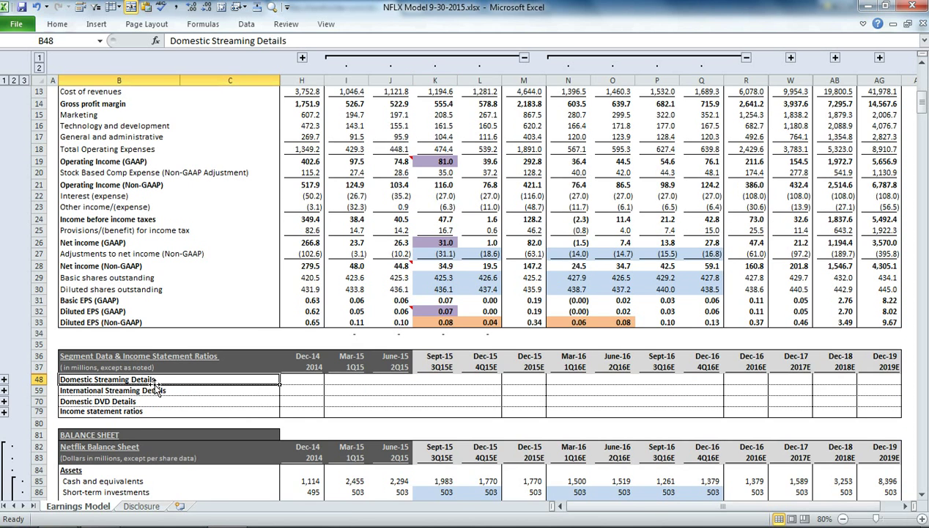
pyautogui.click(162, 391)
pyautogui.click(166, 401)
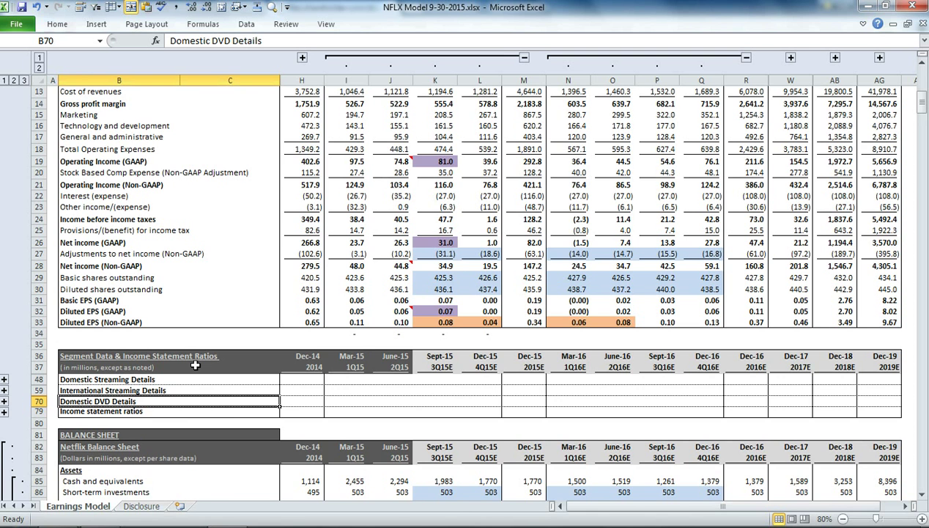
pyautogui.click(121, 410)
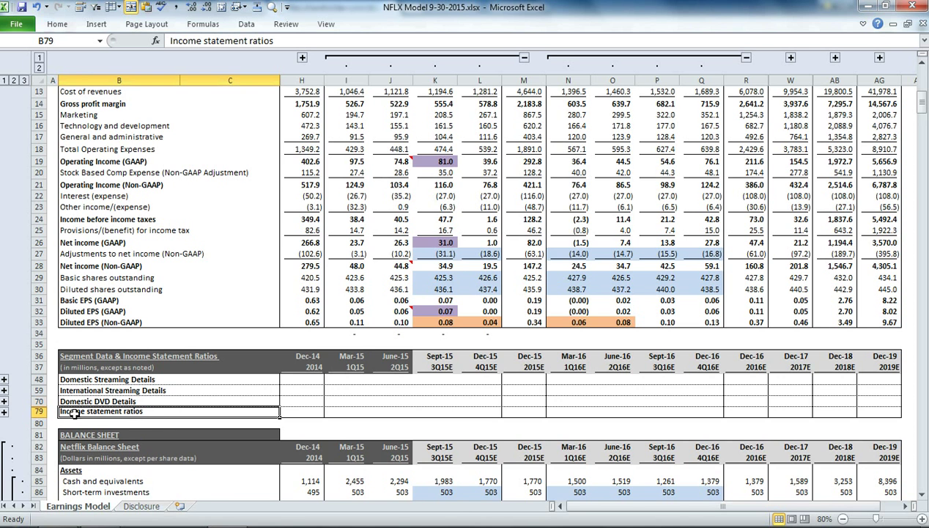
# Step: Expand the domestic streaming ratio rows and check the Sept-15 paid members calculation
pyautogui.click(4, 379)
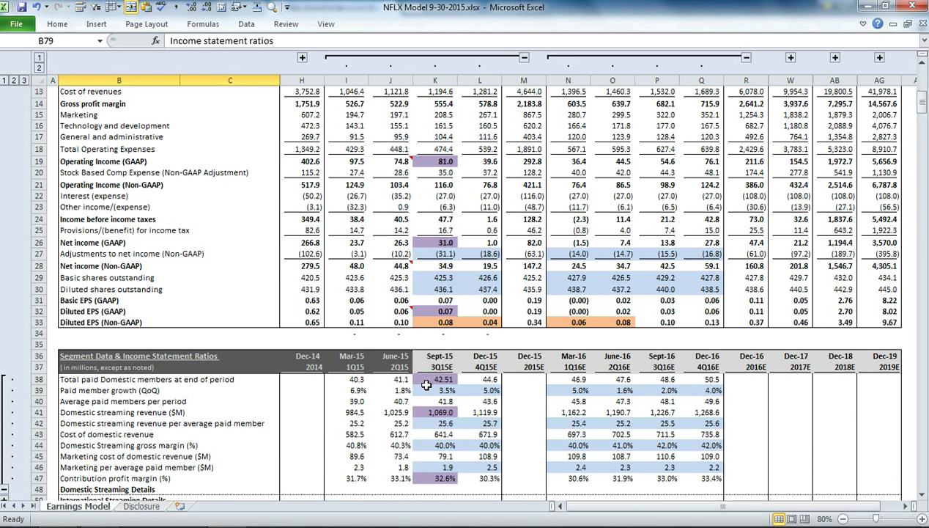
pyautogui.scroll(-1, 429, 385)
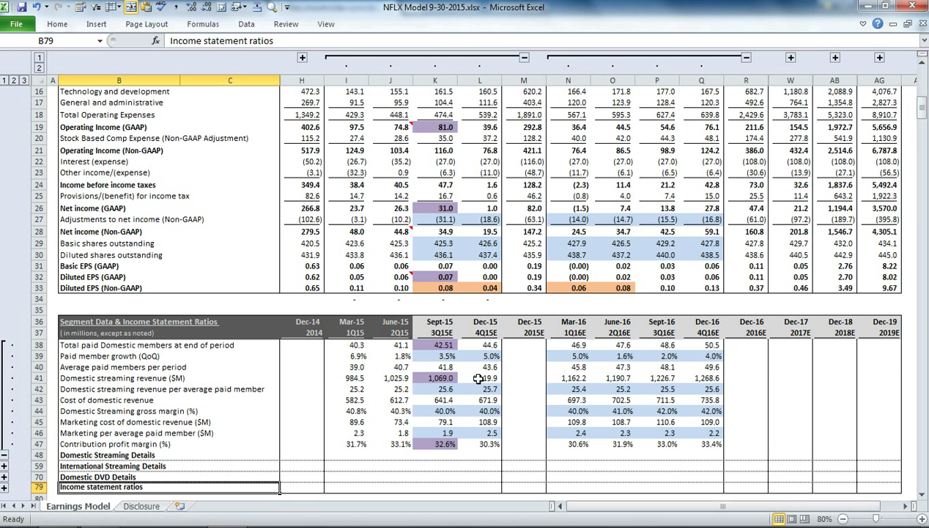
pyautogui.scroll(-3, 475, 370)
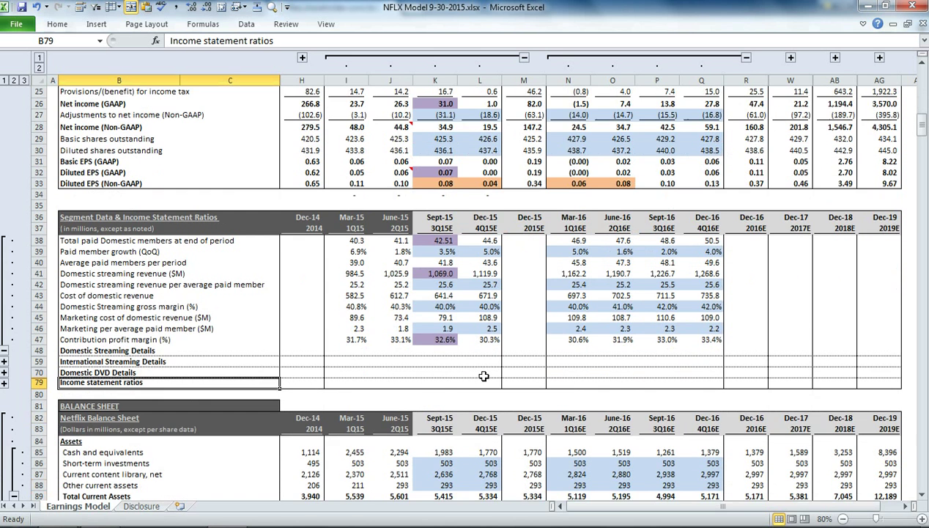
pyautogui.scroll(-1, 476, 362)
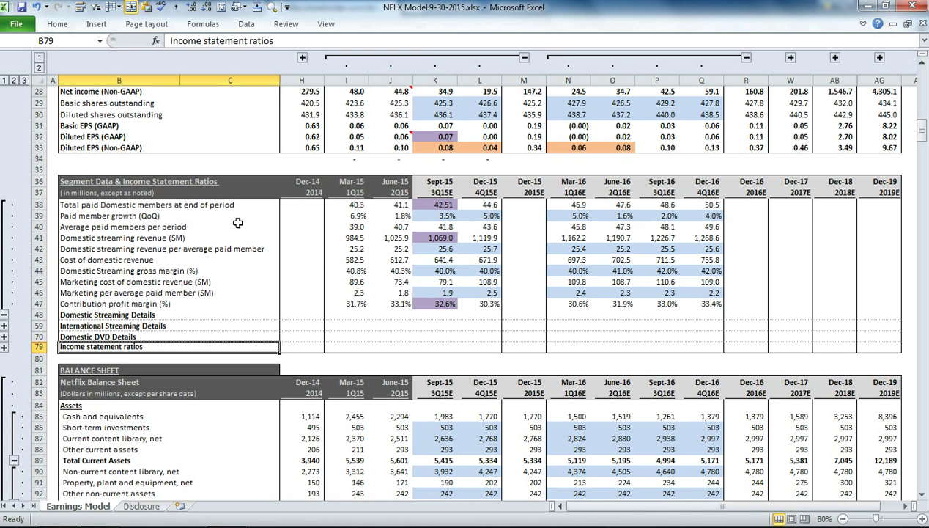
pyautogui.click(418, 206)
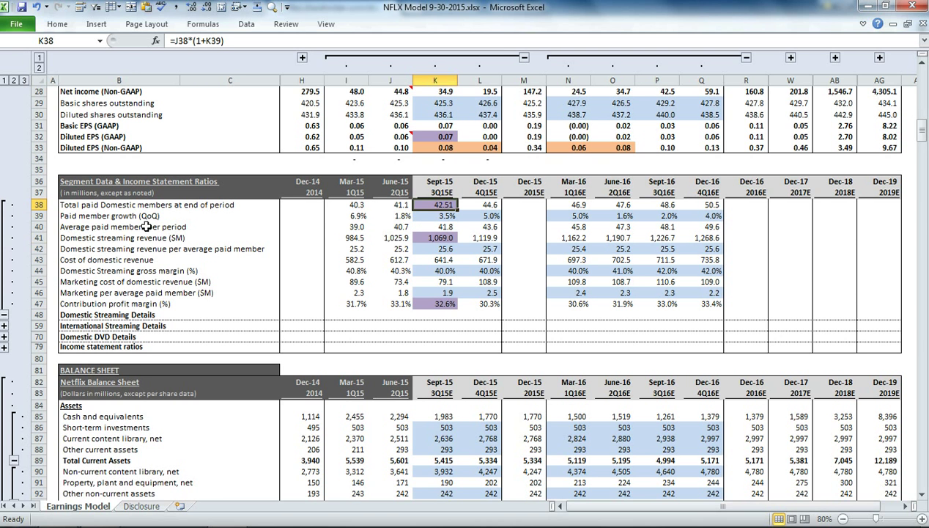
# Step: Inspect the Sept-15 average paid members, revenue per member and domestic revenue (K40*K42) formulas unchanged
pyautogui.click(429, 228)
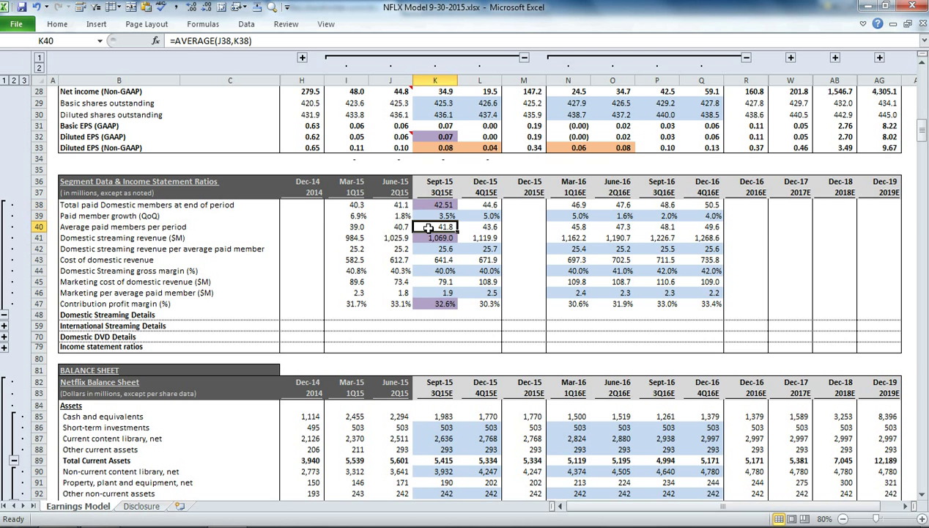
pyautogui.doubleClick(429, 228)
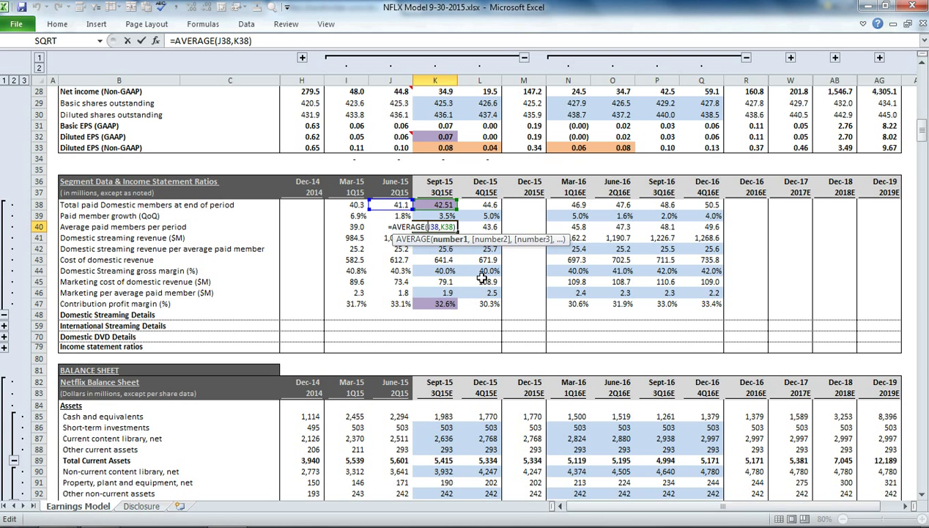
pyautogui.press('Return')
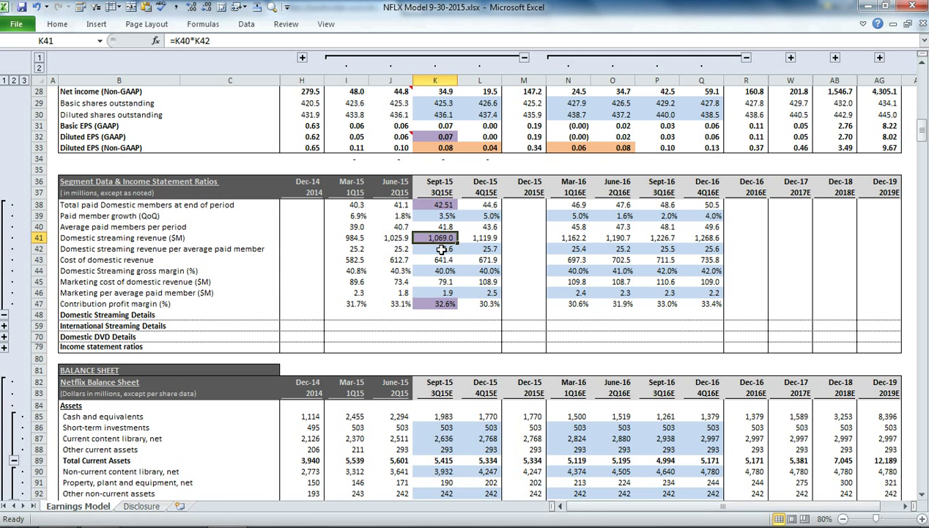
pyautogui.click(454, 249)
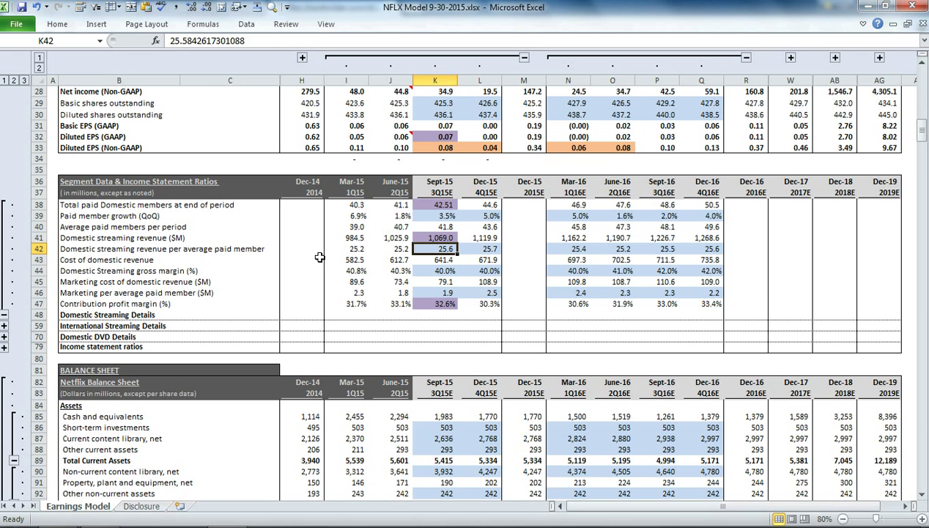
pyautogui.doubleClick(443, 238)
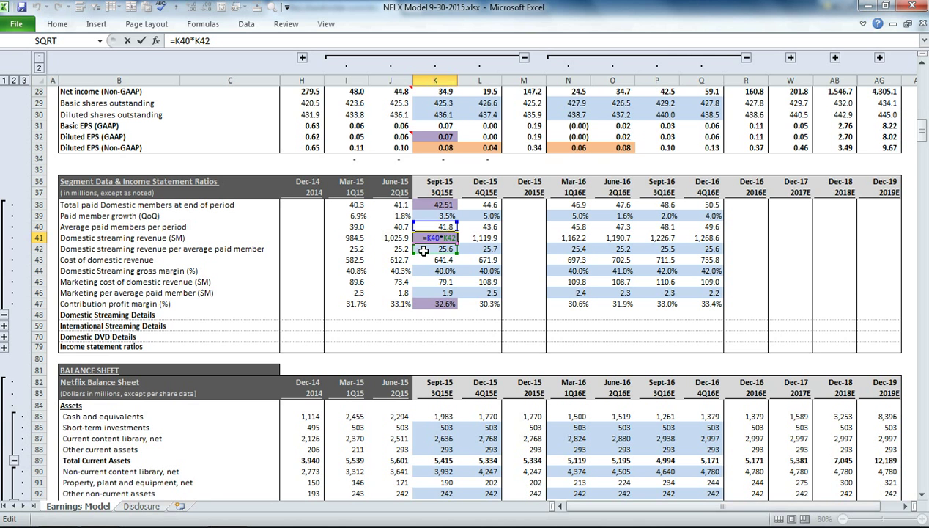
pyautogui.press('Return')
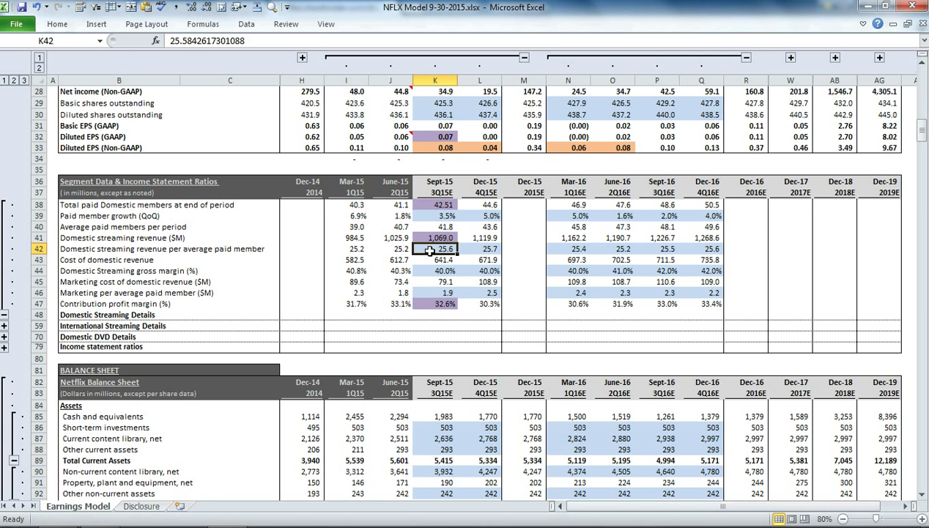
pyautogui.click(444, 236)
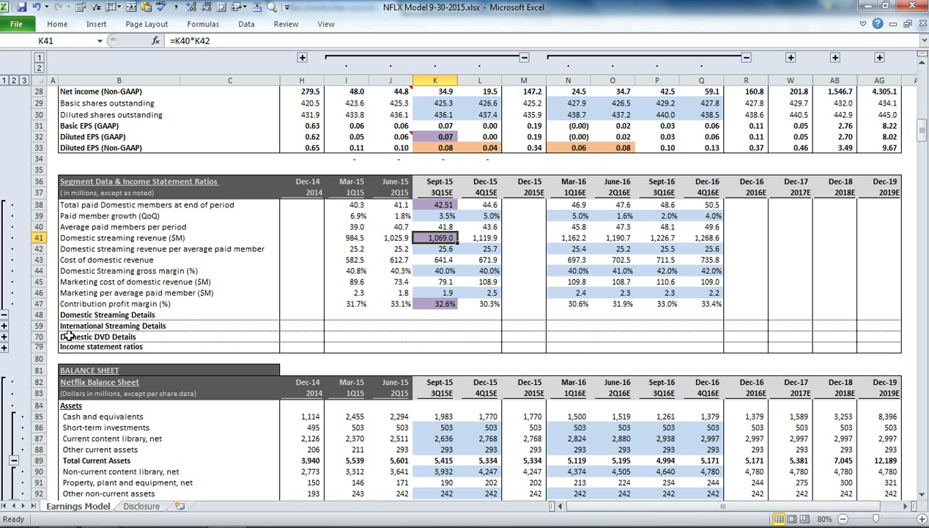
# Step: Expand the International Streaming Details and Domestic DVD Details row groups
pyautogui.click(6, 325)
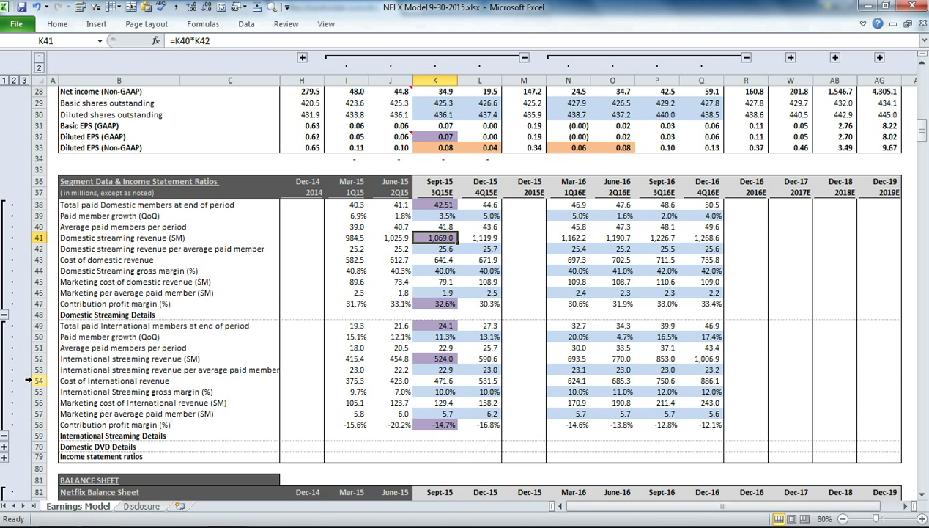
pyautogui.click(4, 446)
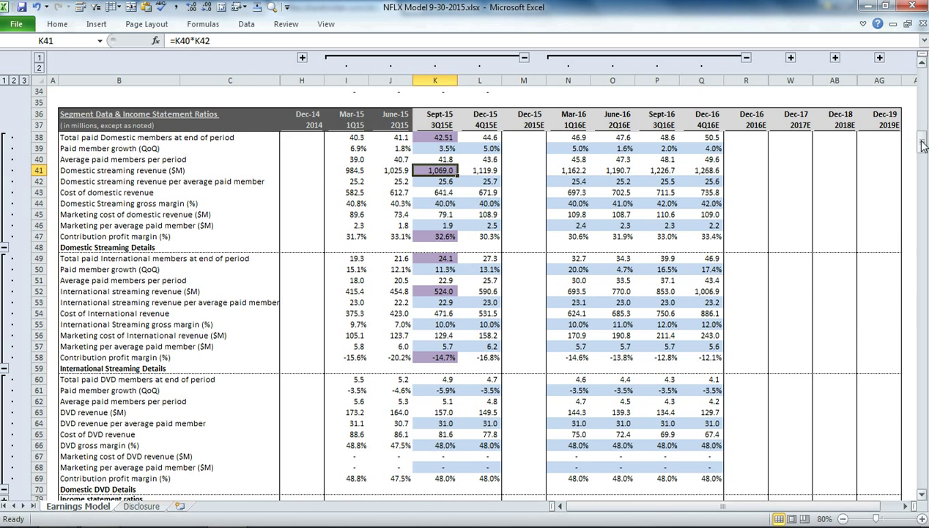
pyautogui.moveTo(923, 144); pyautogui.dragTo(922, 110)
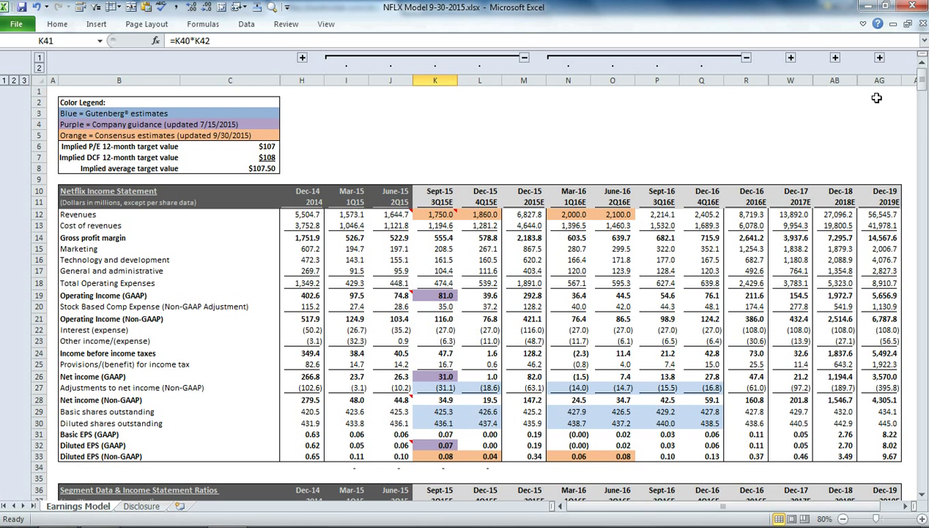
# Step: Trace the Sept-15 Revenues and Cost of revenues formulas to the three segment rows without editing
pyautogui.doubleClick(438, 217)
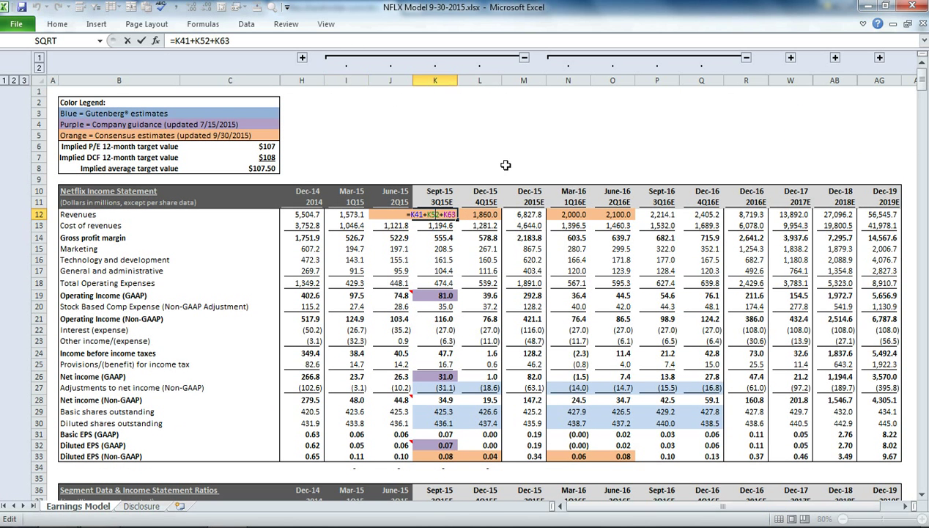
pyautogui.click(240, 42)
pyautogui.moveTo(921, 85); pyautogui.dragTo(921, 121)
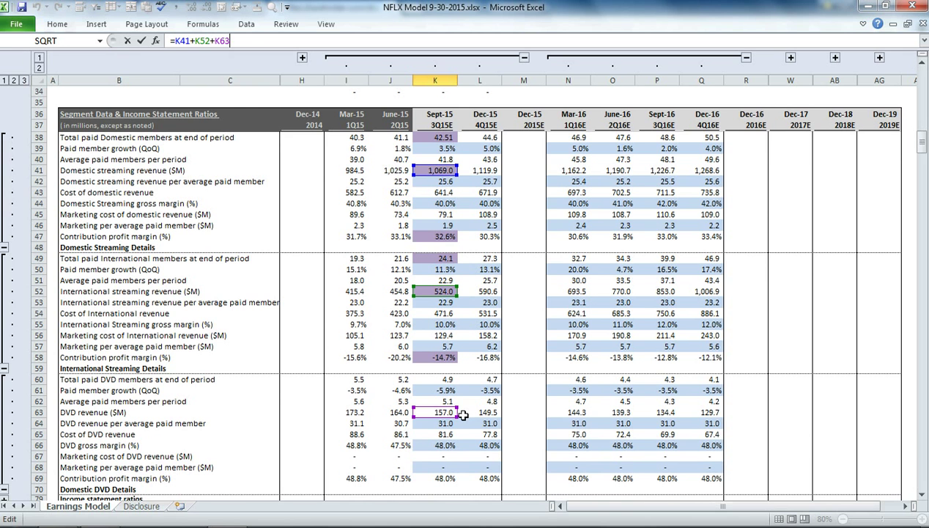
pyautogui.press('Escape')
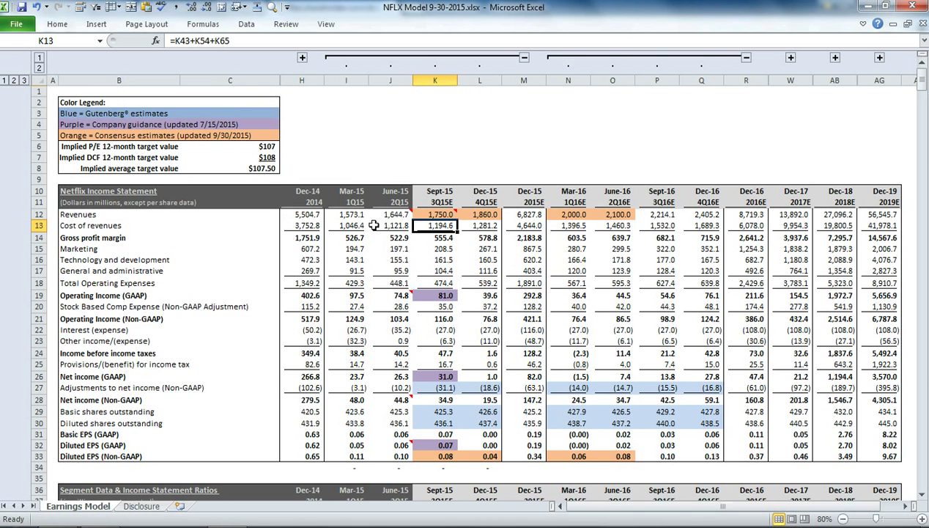
pyautogui.click(267, 43)
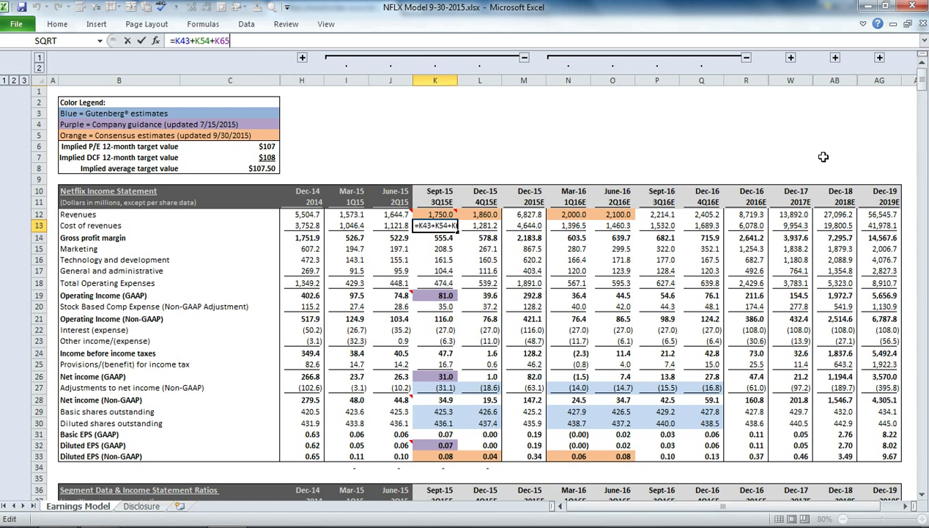
pyautogui.moveTo(921, 87); pyautogui.dragTo(921, 135)
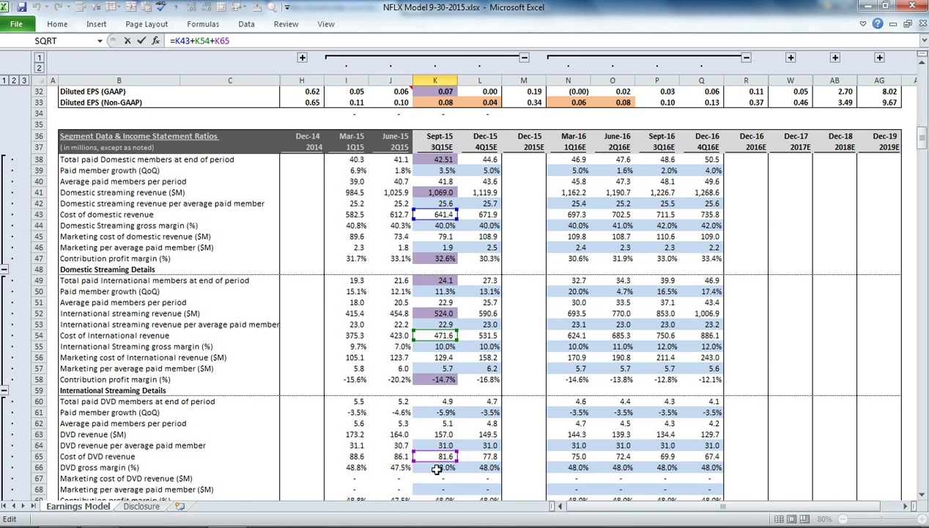
pyautogui.press('Return')
pyautogui.scroll(1, 320, 381)
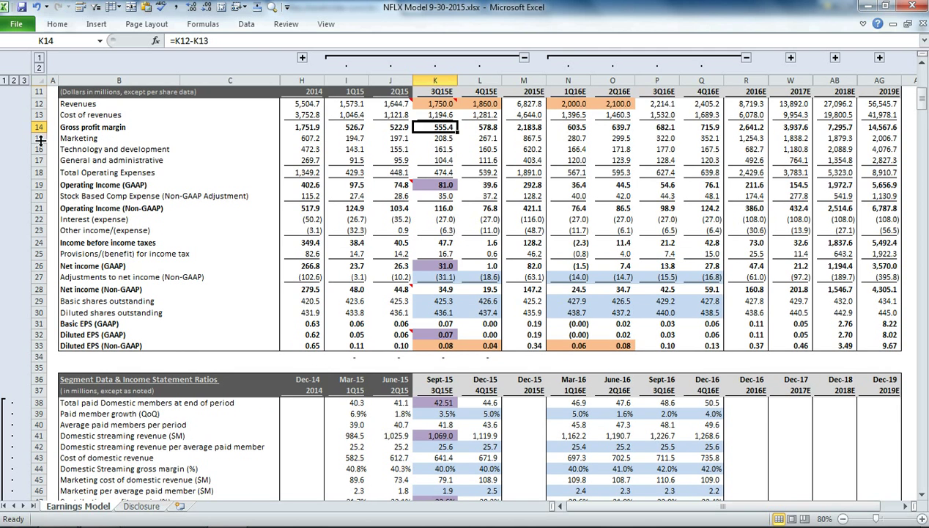
pyautogui.moveTo(36, 149); pyautogui.dragTo(43, 173)
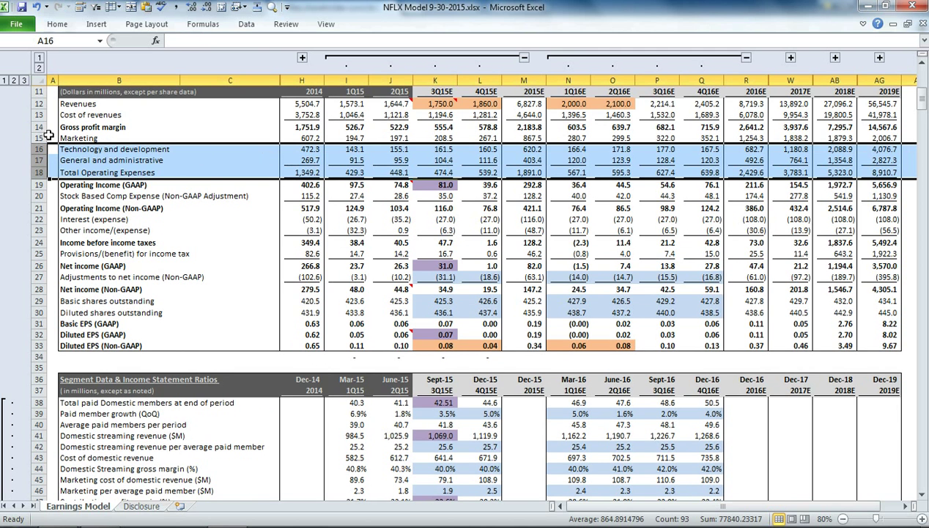
pyautogui.moveTo(38, 137); pyautogui.dragTo(44, 161)
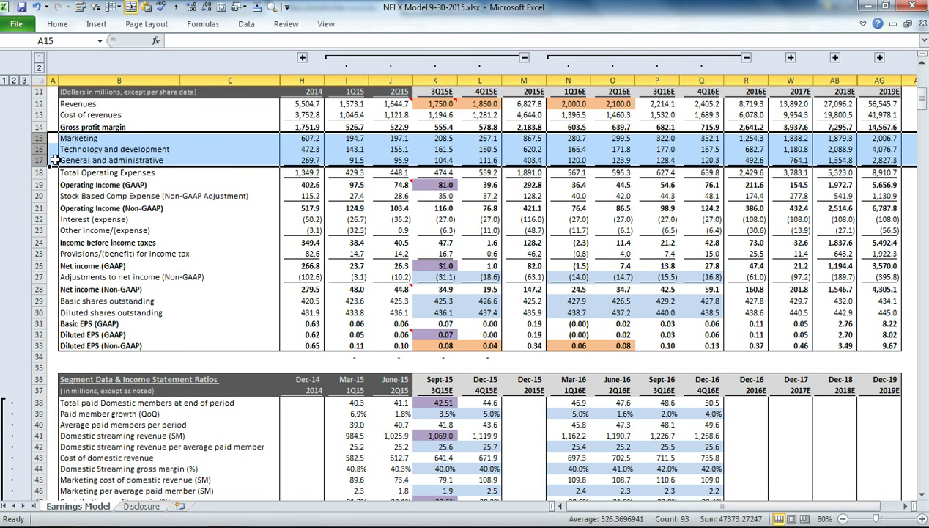
pyautogui.doubleClick(444, 172)
pyautogui.scroll(-4, 453, 212)
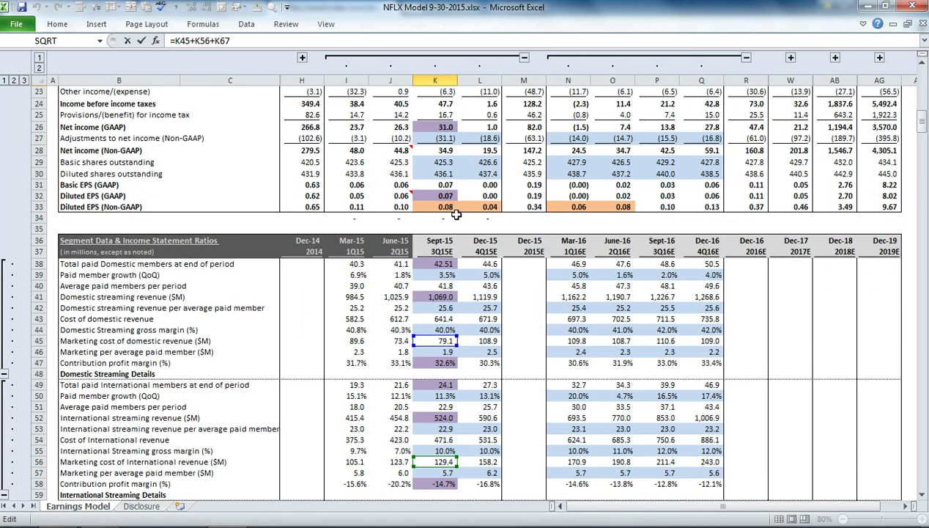
pyautogui.scroll(-3, 456, 213)
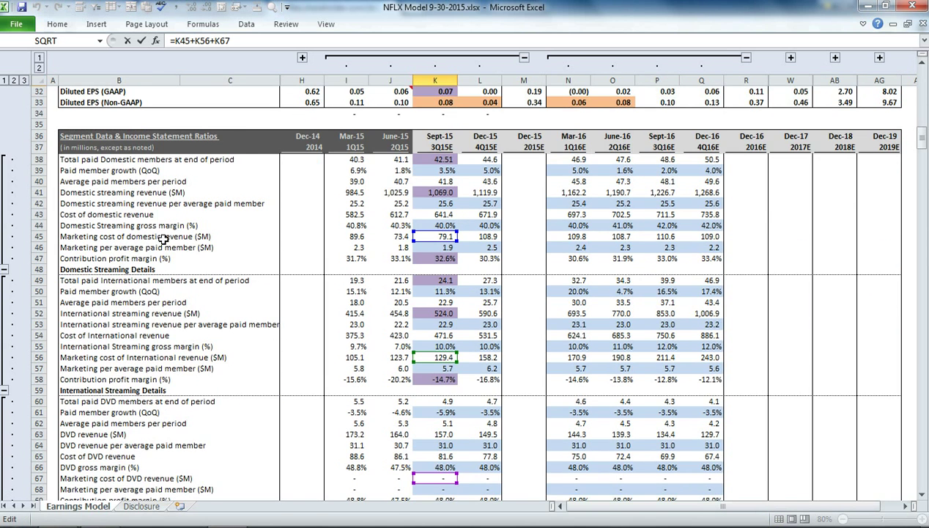
pyautogui.scroll(-1, 213, 243)
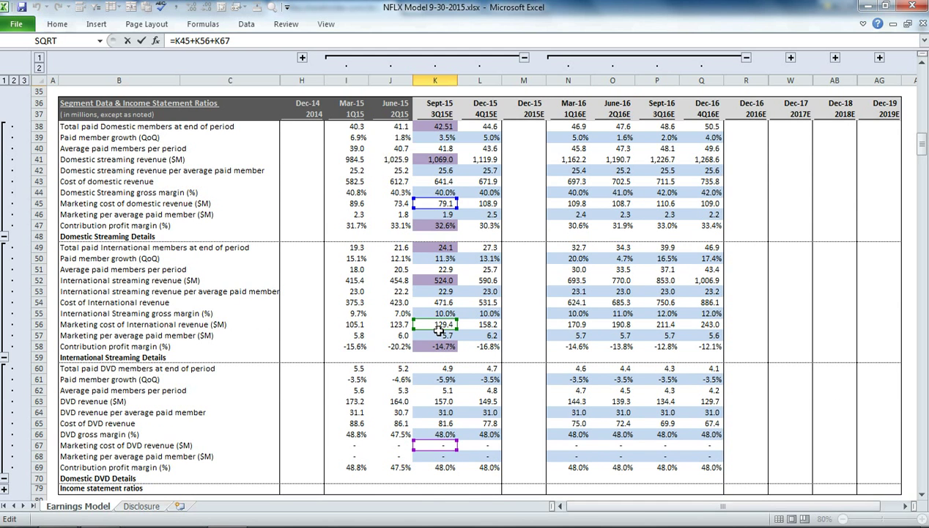
pyautogui.press('Return')
pyautogui.scroll(1, 439, 331)
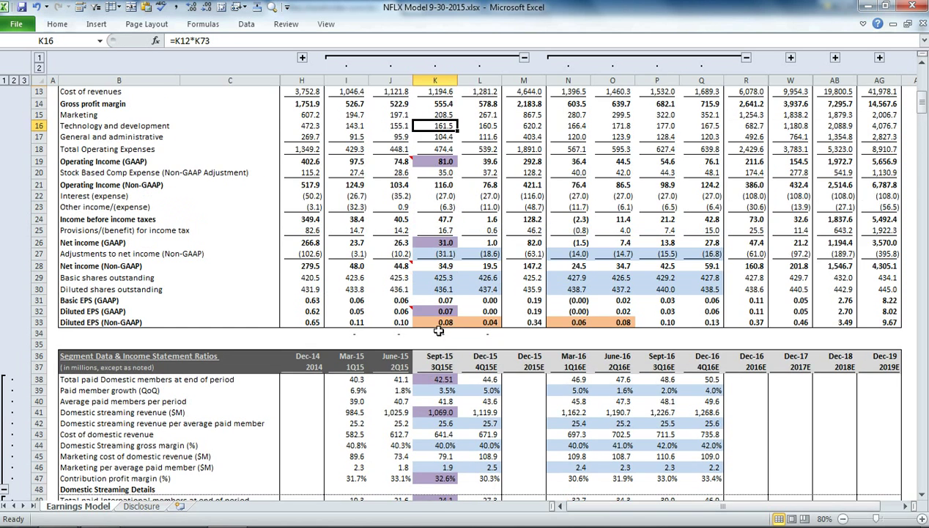
pyautogui.scroll(1, 439, 331)
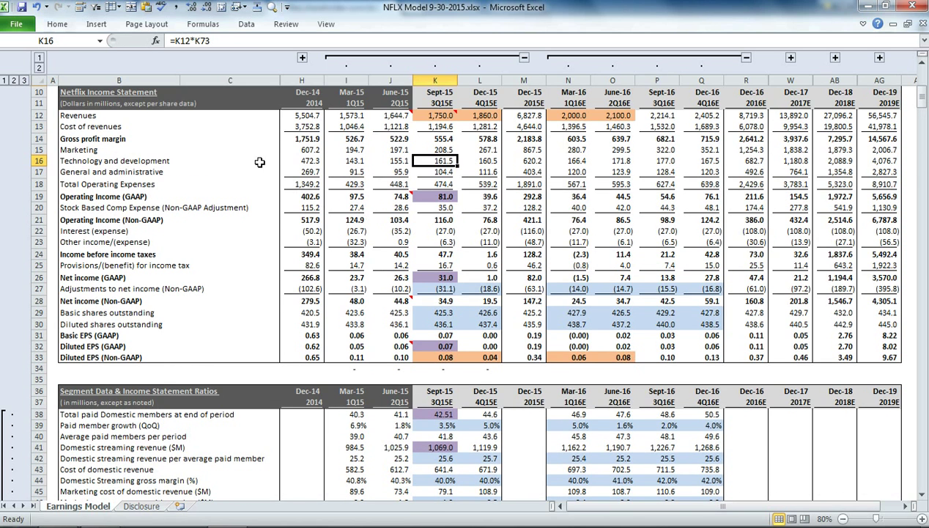
pyautogui.doubleClick(436, 160)
pyautogui.scroll(2, 438, 190)
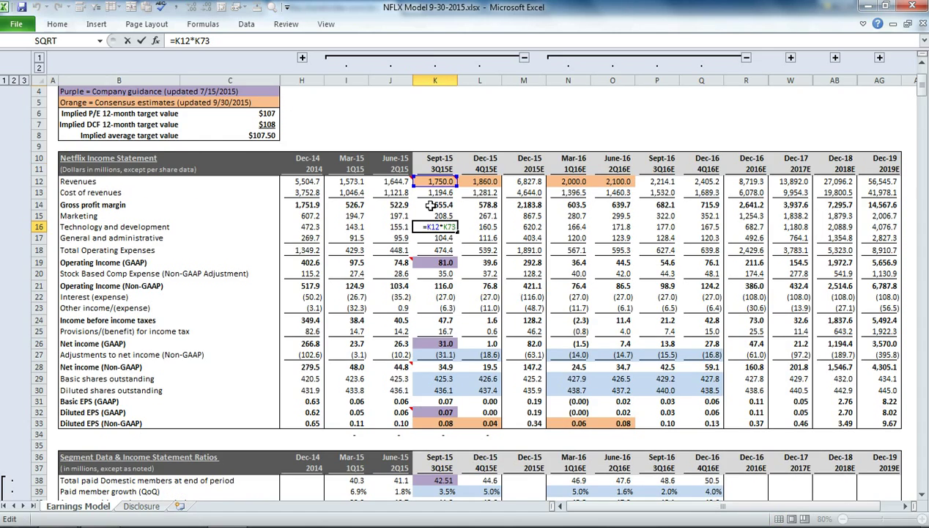
pyautogui.scroll(-12, 435, 191)
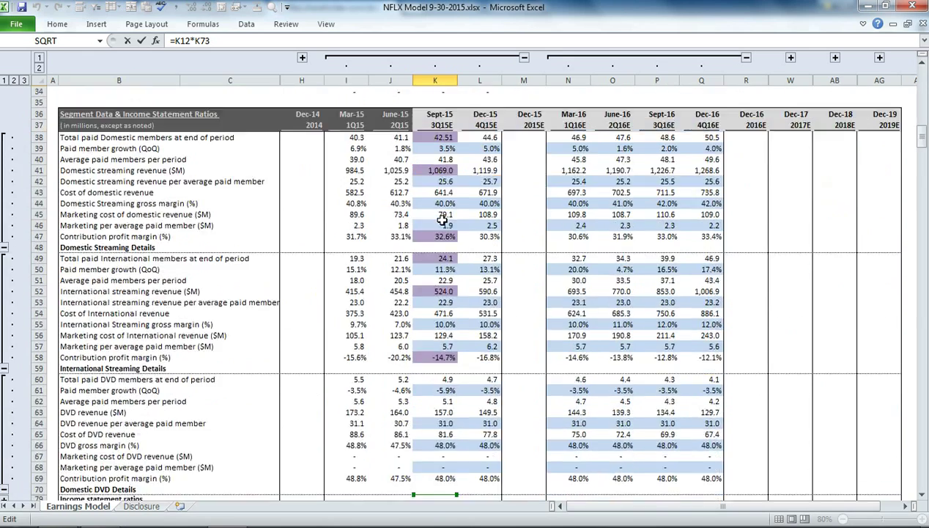
pyautogui.press('Tab')
pyautogui.scroll(-7, 256, 394)
# Step: Expand rows 71–78 and check the Sept-15 technology and development (9.2%) and G&A (6.0%) ratios
pyautogui.scroll(-5, 257, 393)
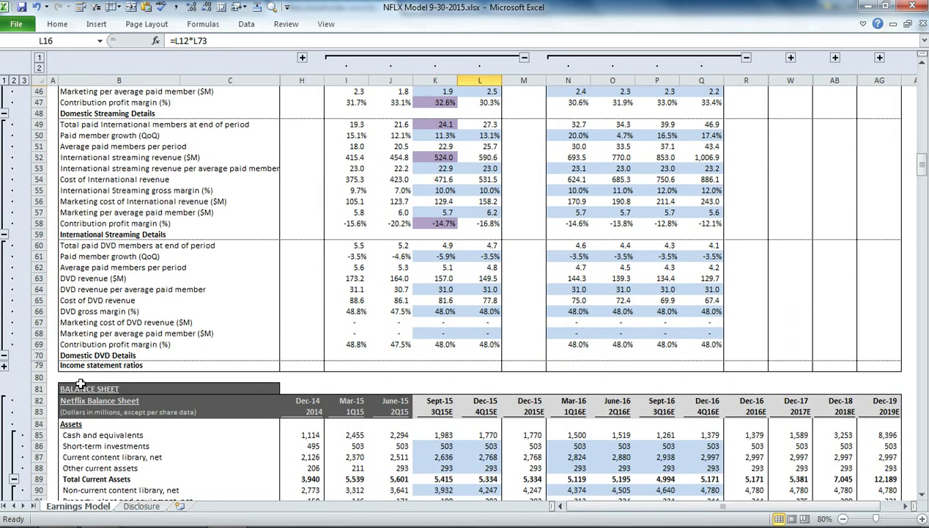
pyautogui.click(4, 366)
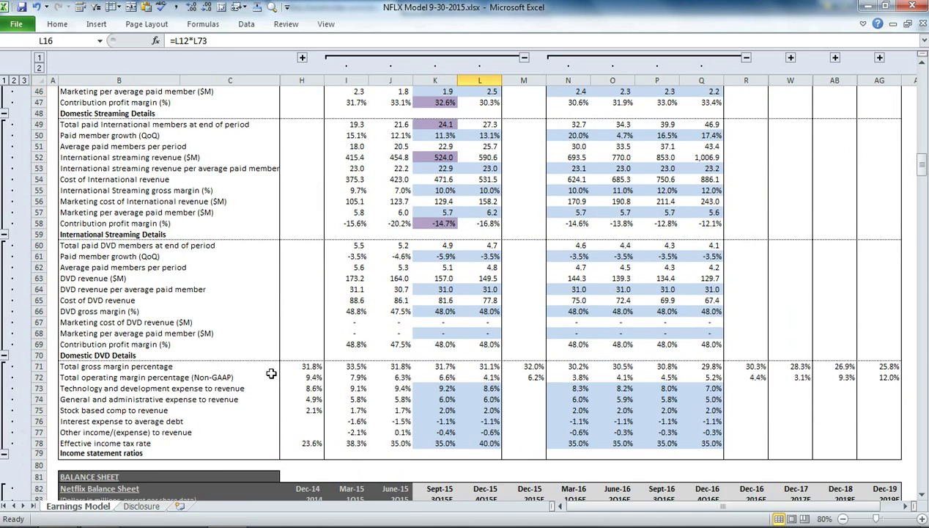
pyautogui.click(200, 398)
pyautogui.click(197, 388)
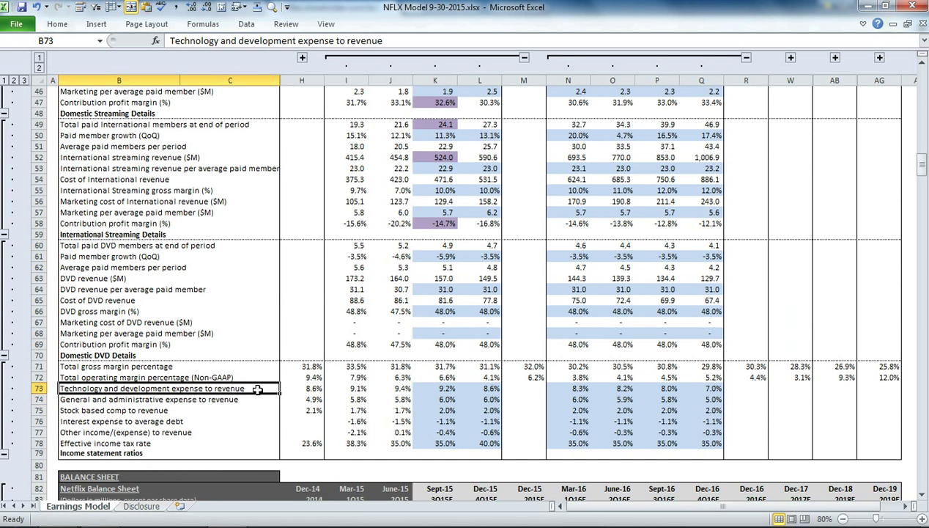
pyautogui.click(400, 388)
pyautogui.click(436, 388)
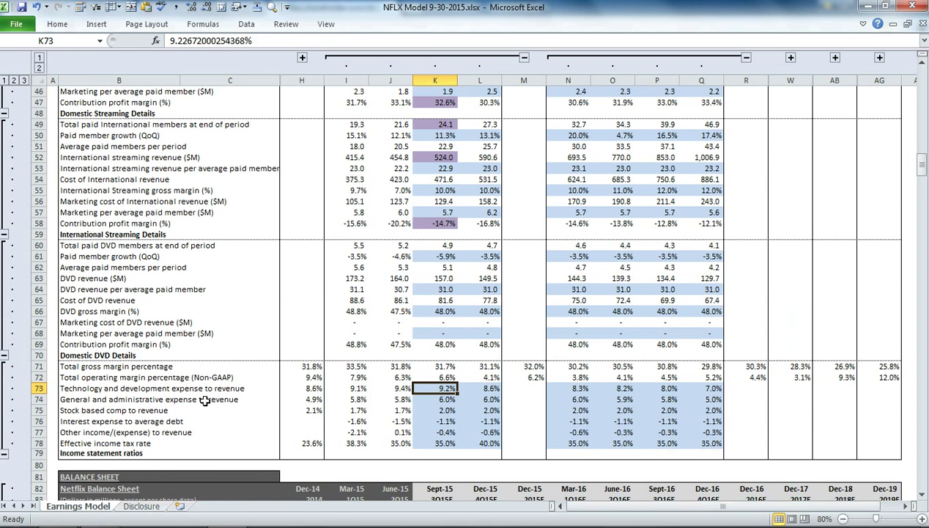
pyautogui.click(230, 400)
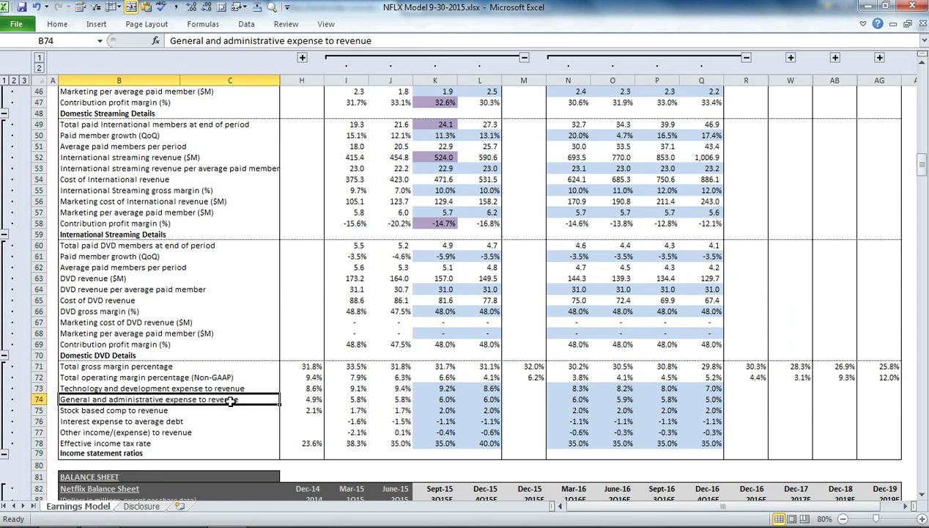
pyautogui.click(454, 397)
pyautogui.scroll(15, 436, 352)
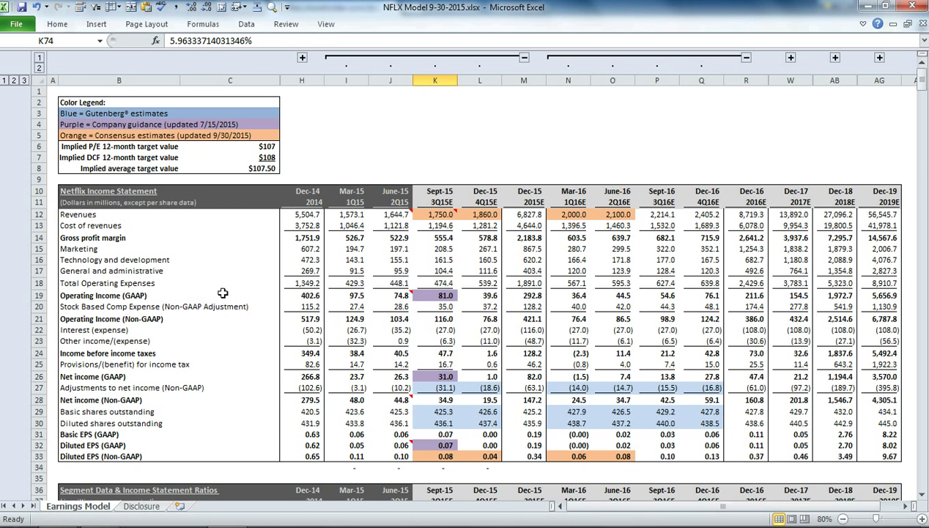
pyautogui.click(431, 296)
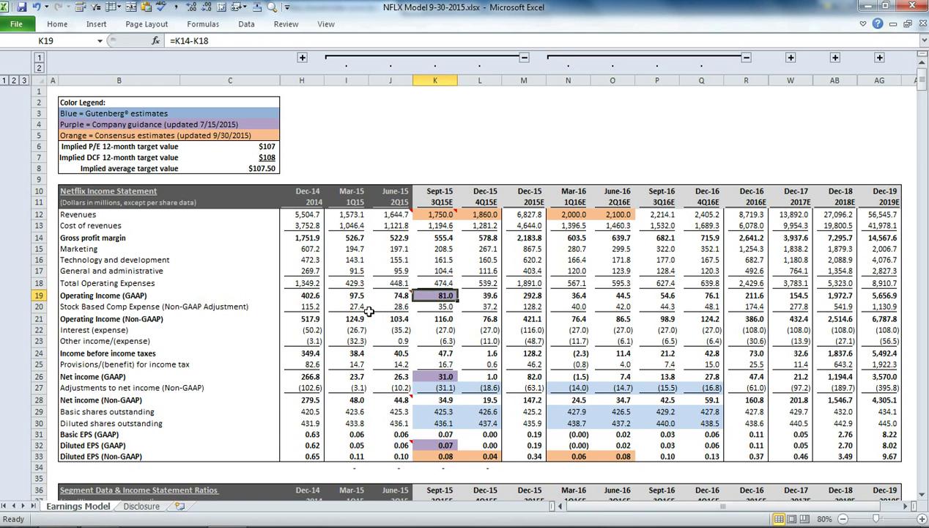
pyautogui.click(437, 306)
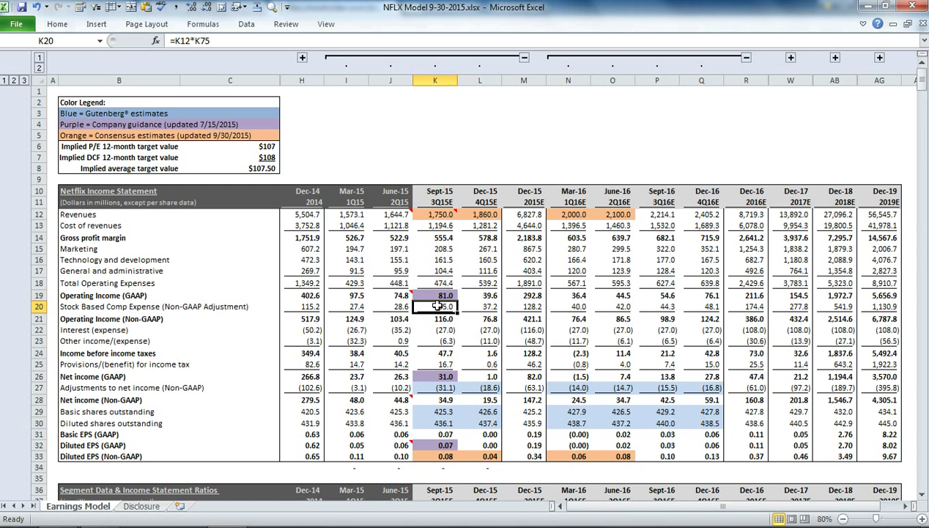
pyautogui.doubleClick(435, 305)
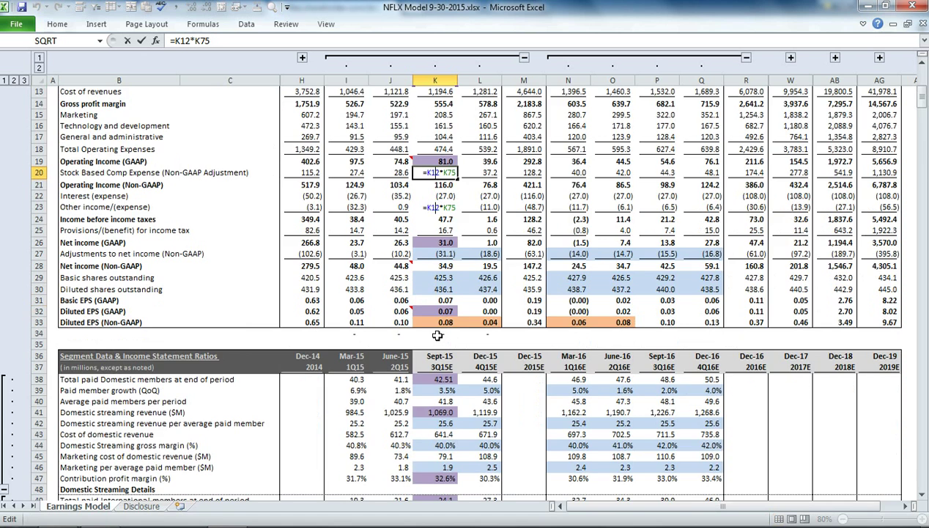
pyautogui.scroll(-15, 429, 337)
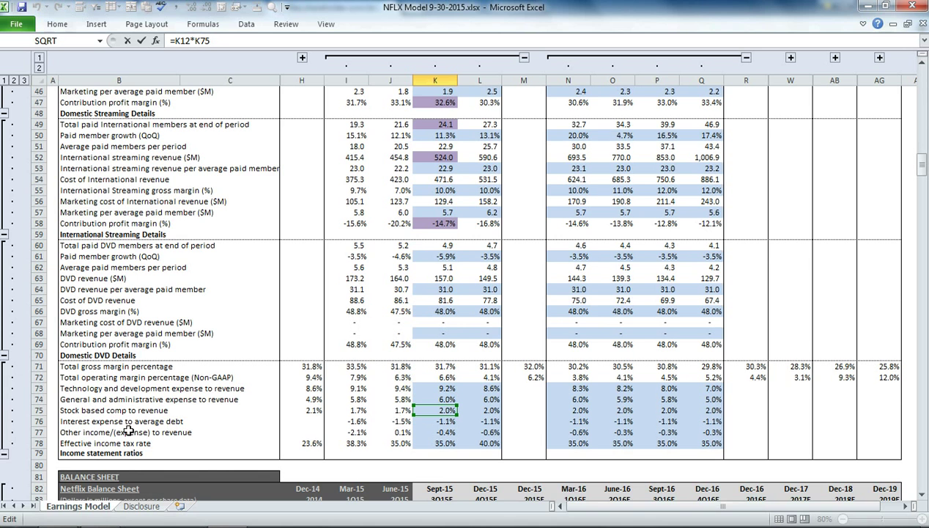
pyautogui.press('Tab')
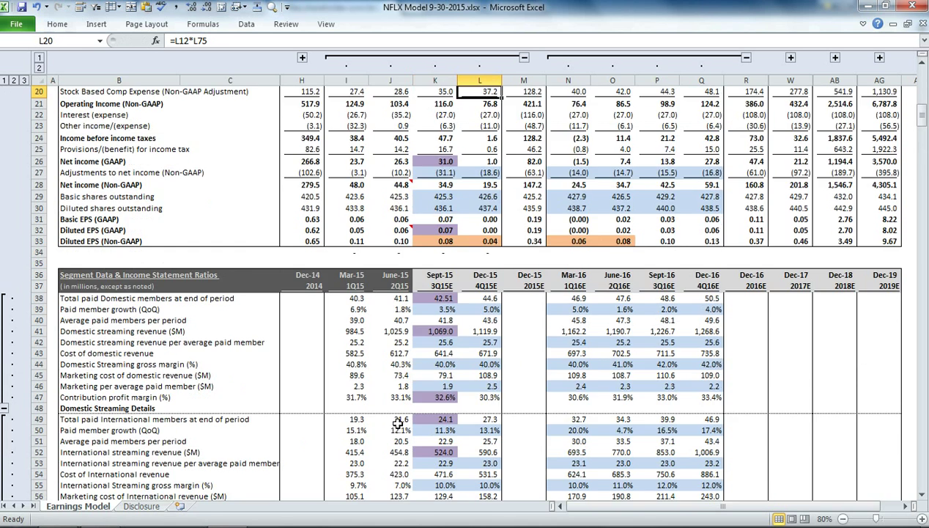
pyautogui.scroll(6, 400, 421)
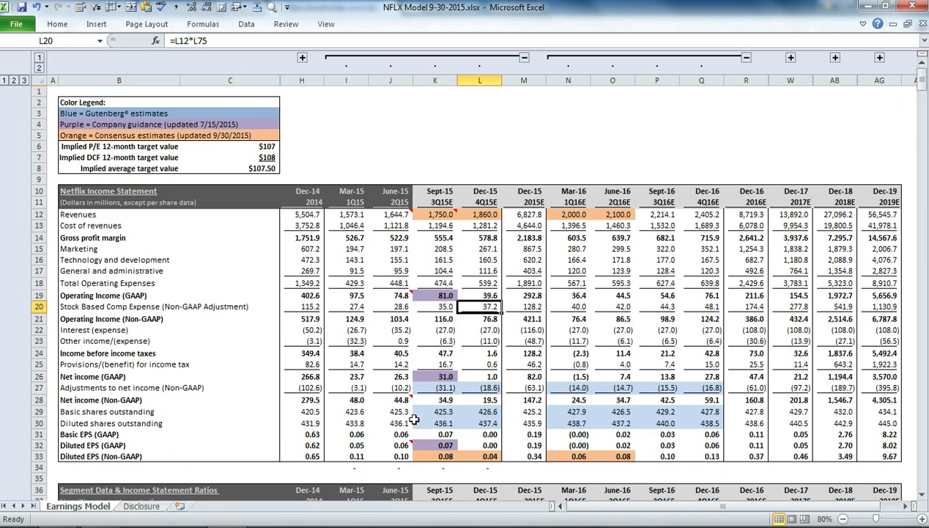
pyautogui.click(429, 319)
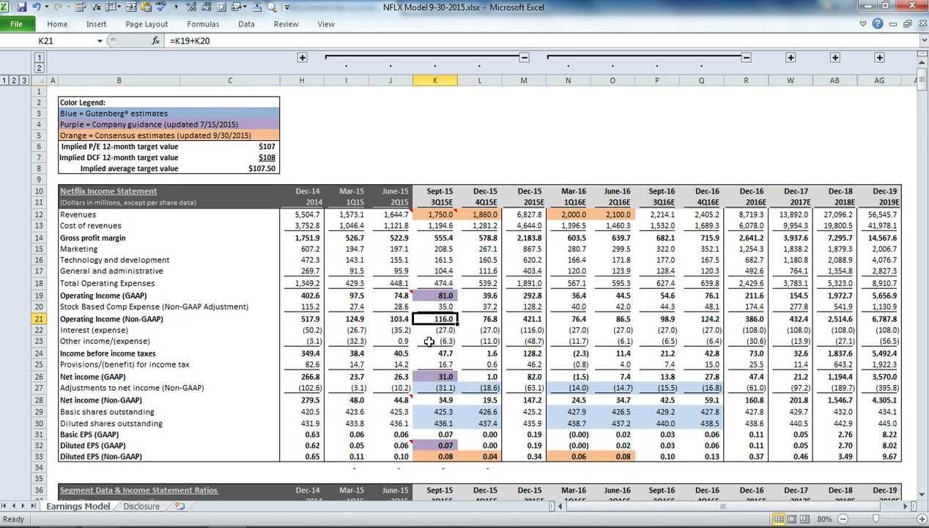
pyautogui.click(430, 341)
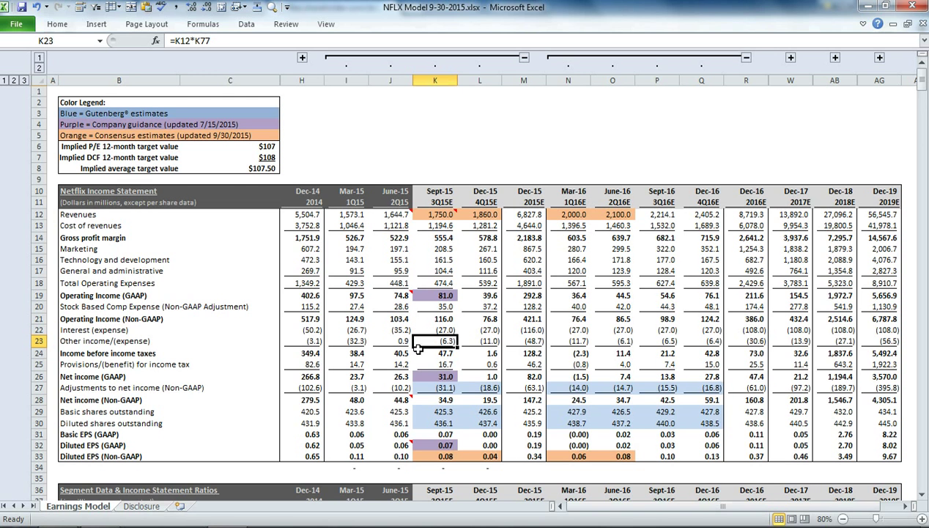
pyautogui.click(428, 330)
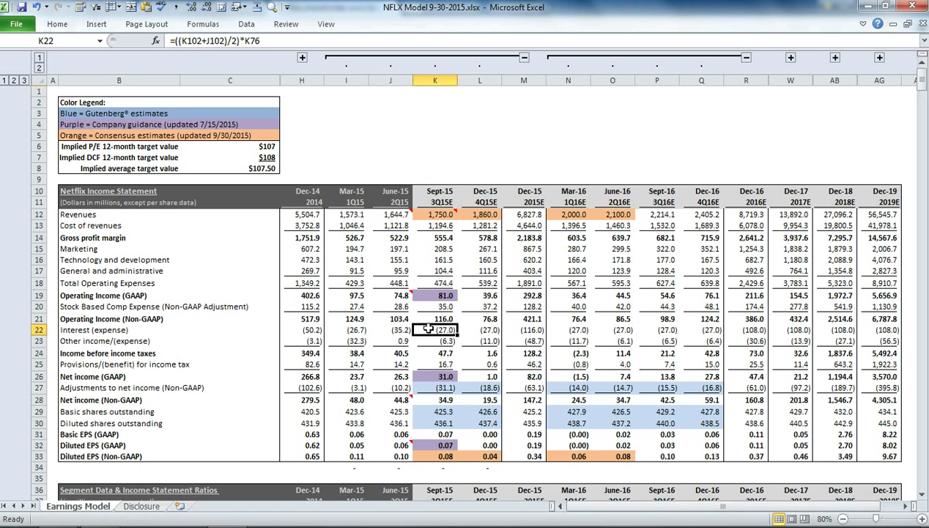
pyautogui.press('Down')
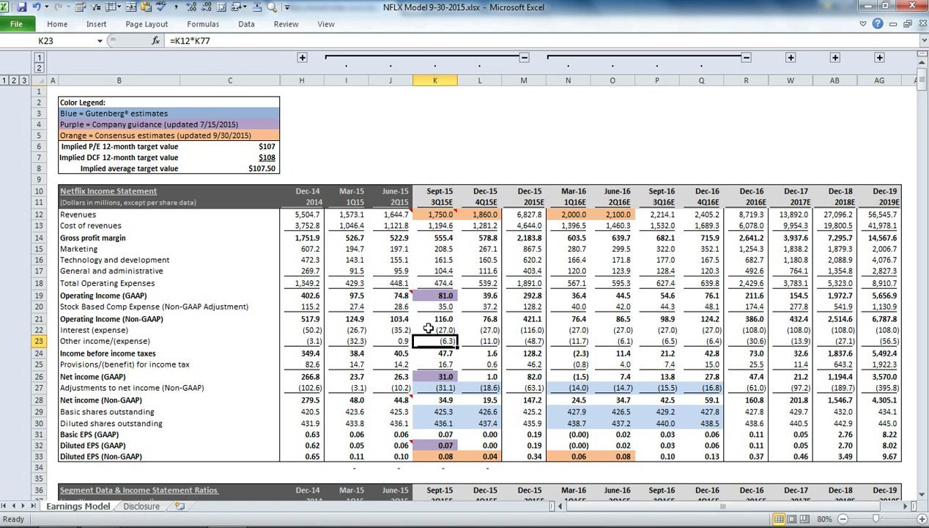
pyautogui.click(275, 43)
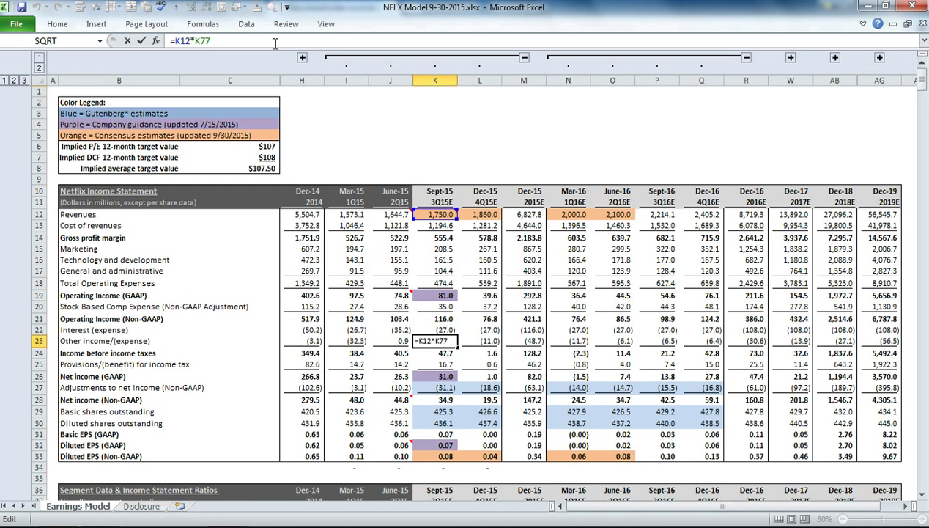
pyautogui.press('Return')
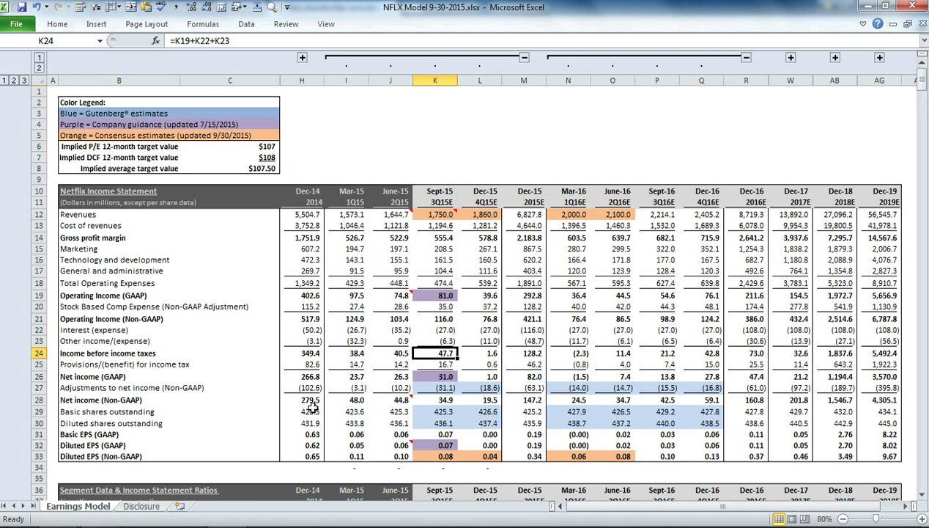
pyautogui.click(31, 390)
pyautogui.click(446, 400)
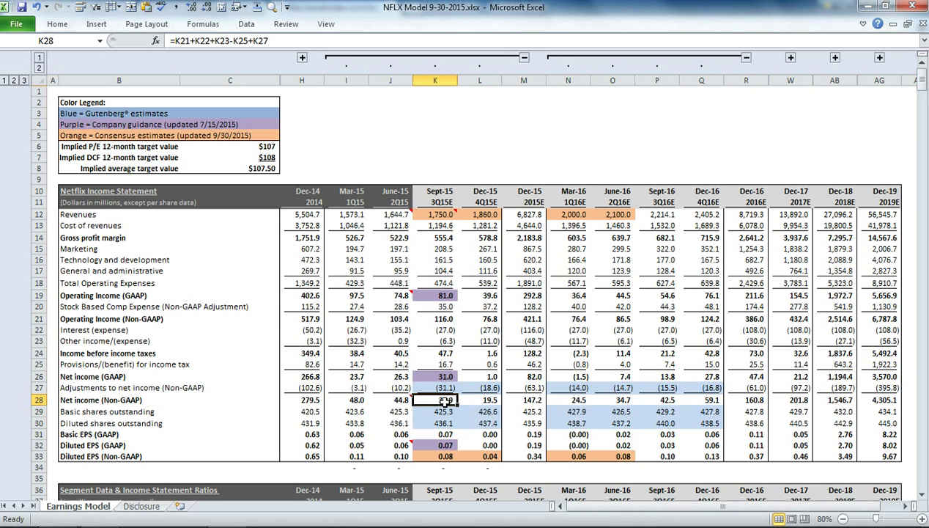
pyautogui.click(447, 456)
pyautogui.doubleClick(446, 455)
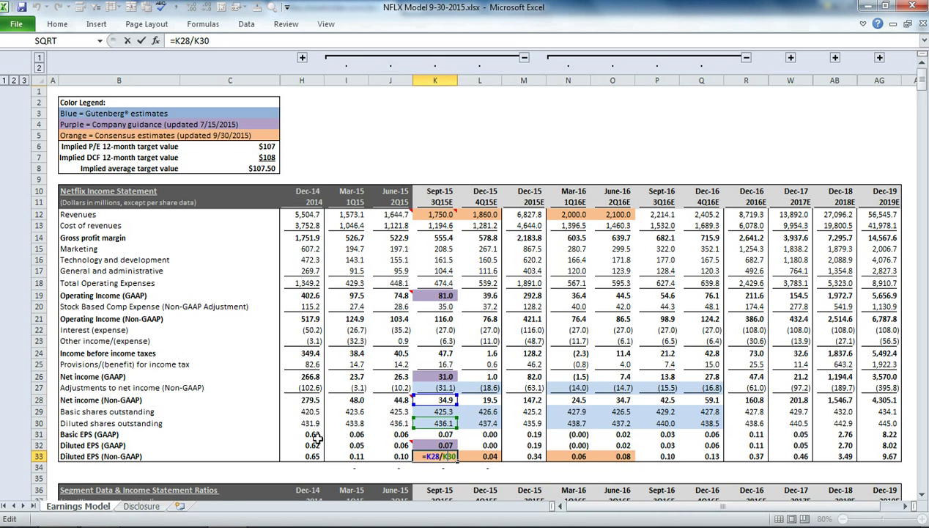
pyautogui.press('Return')
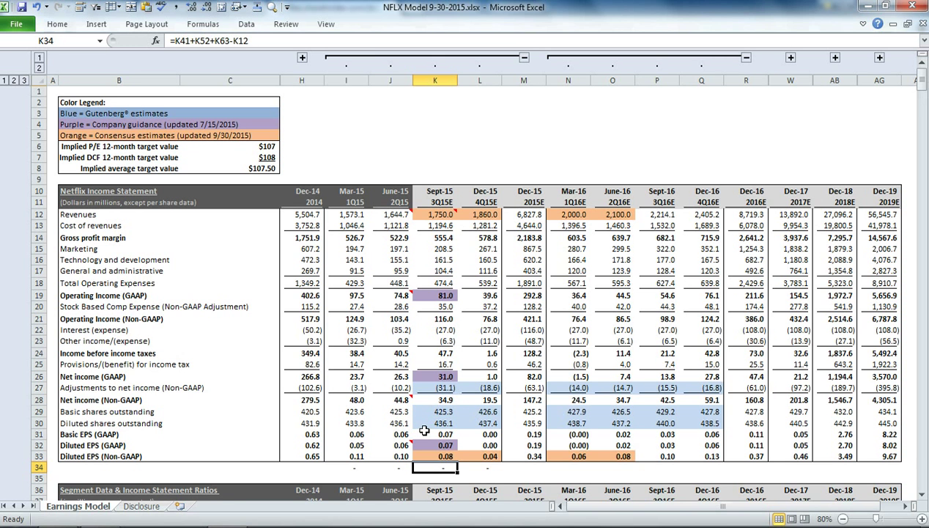
pyautogui.scroll(-11, 423, 426)
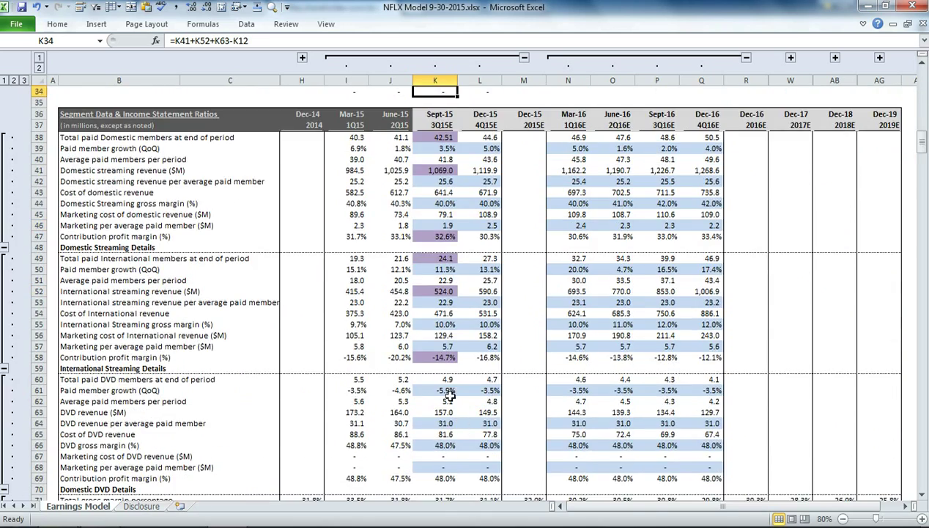
pyautogui.scroll(-8, 153, 179)
pyautogui.scroll(-4, 354, 260)
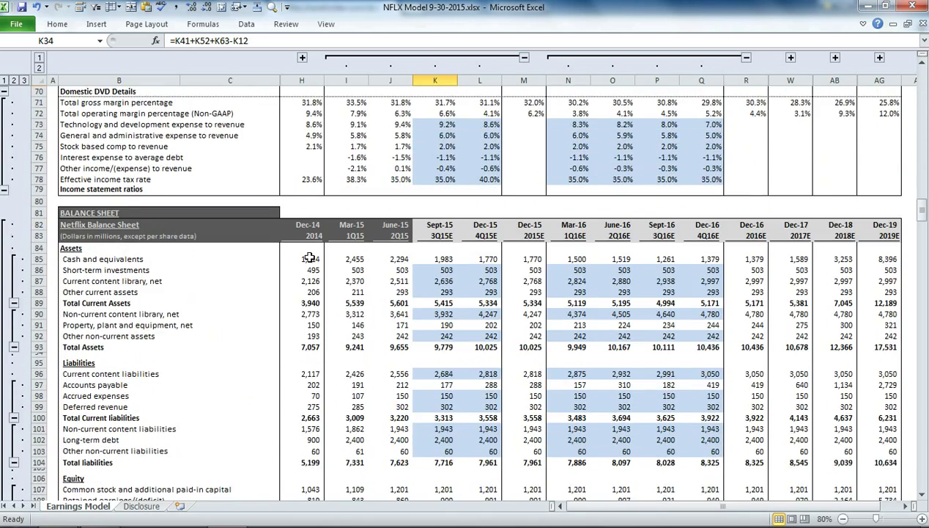
pyautogui.scroll(-2, 444, 272)
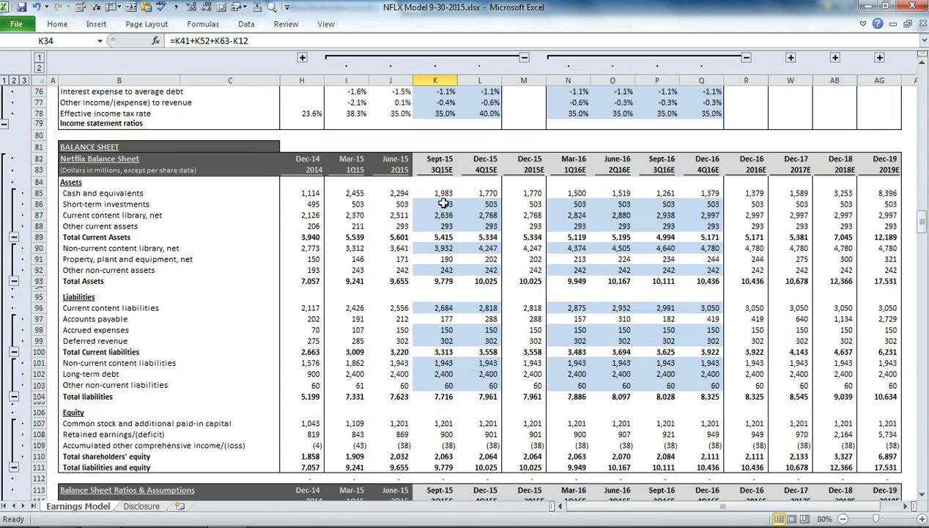
pyautogui.click(444, 204)
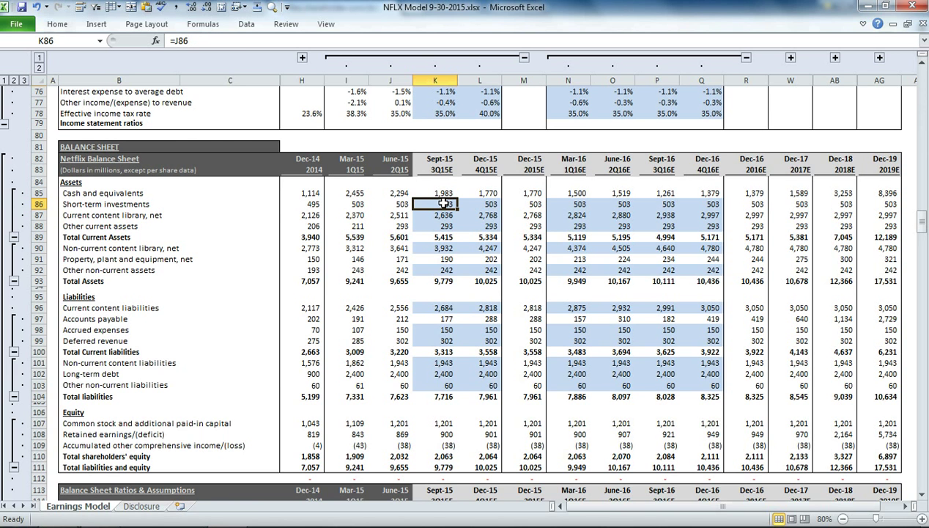
pyautogui.doubleClick(445, 204)
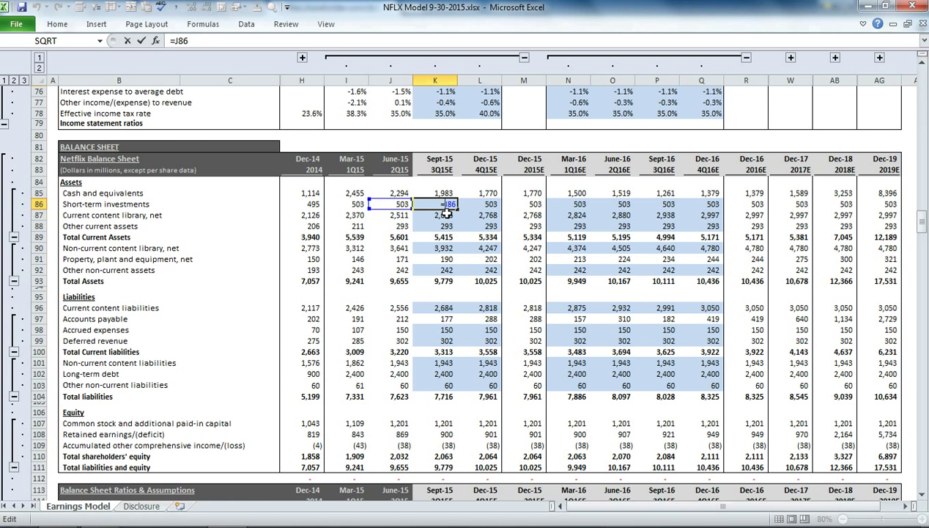
pyautogui.press('Return')
pyautogui.press('Down')
pyautogui.press('Down')
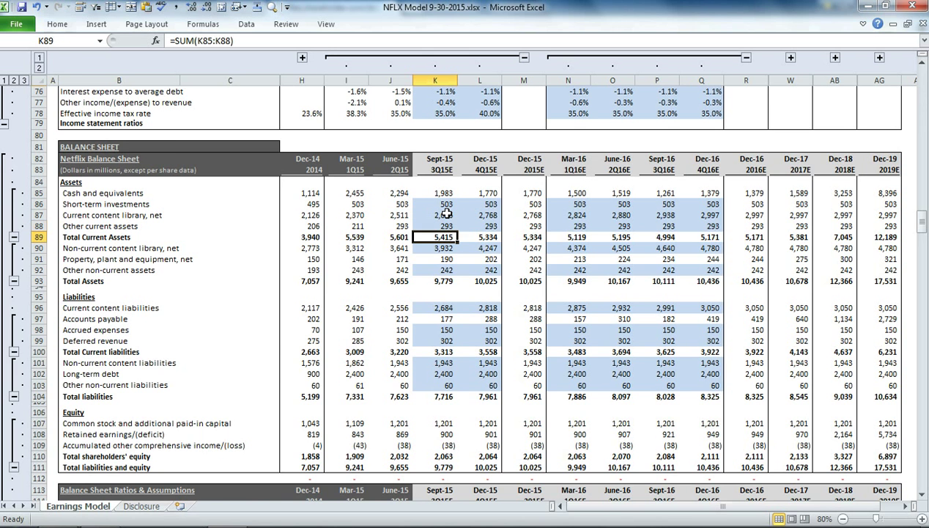
pyautogui.click(149, 261)
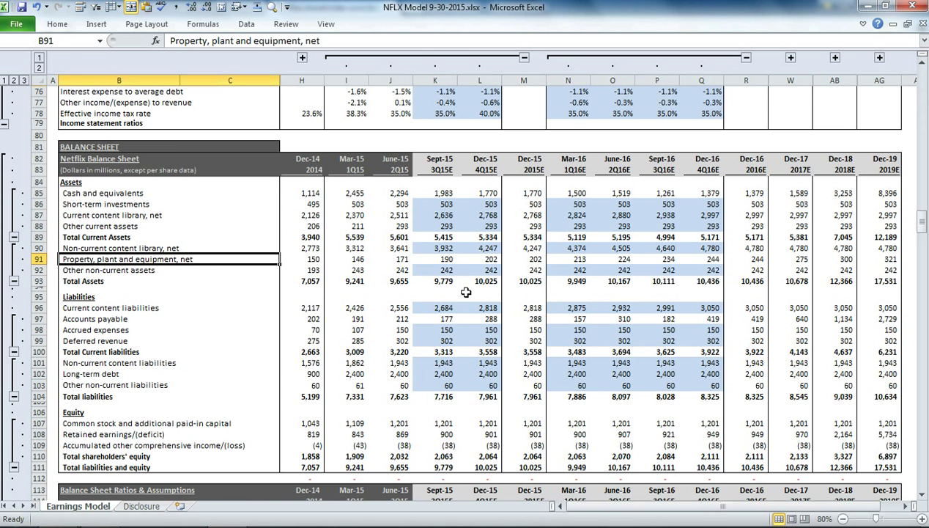
pyautogui.click(442, 259)
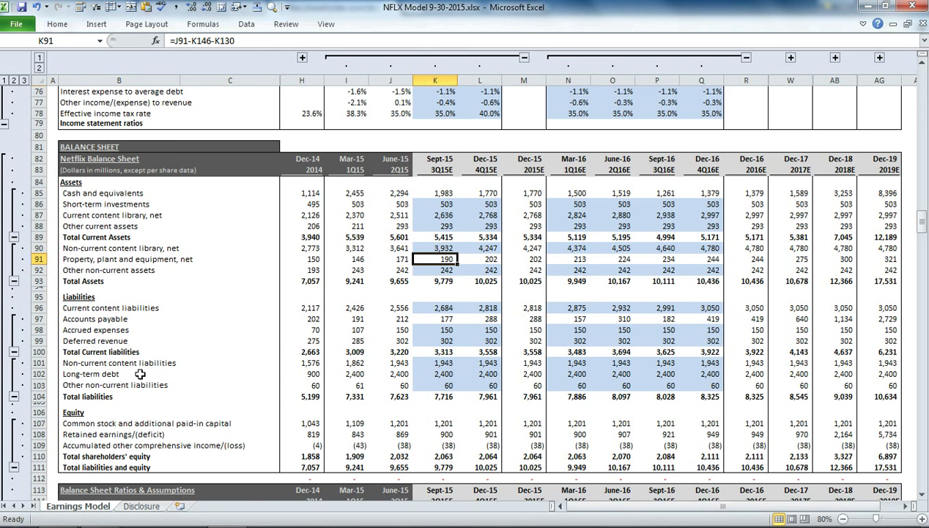
pyautogui.click(453, 445)
pyautogui.scroll(-3, 453, 445)
pyautogui.click(448, 424)
# Step: Scroll through the cash flow statement, checking Sept-15 and Mar-16 content library and non-cash entries
pyautogui.scroll(-9, 455, 440)
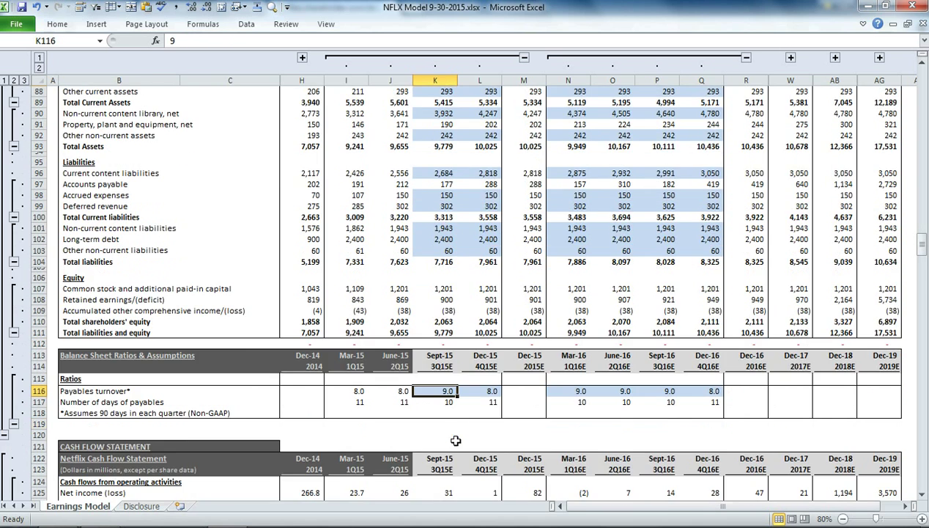
pyautogui.scroll(-1, 459, 410)
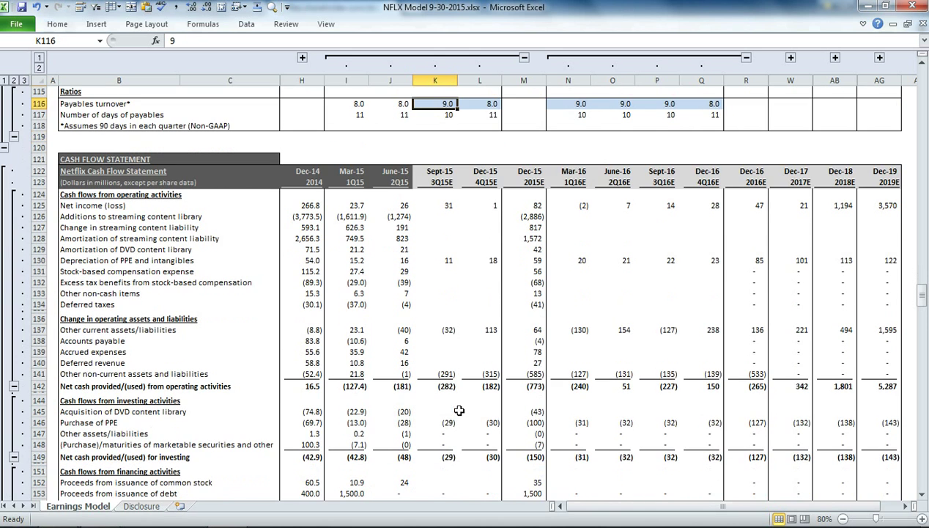
pyautogui.click(447, 240)
pyautogui.scroll(-2, 447, 240)
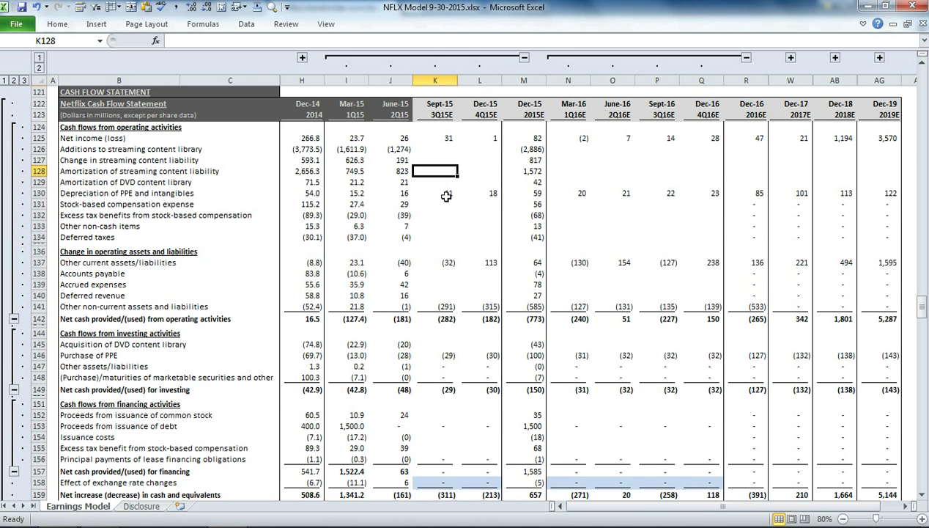
pyautogui.click(445, 150)
pyautogui.click(573, 146)
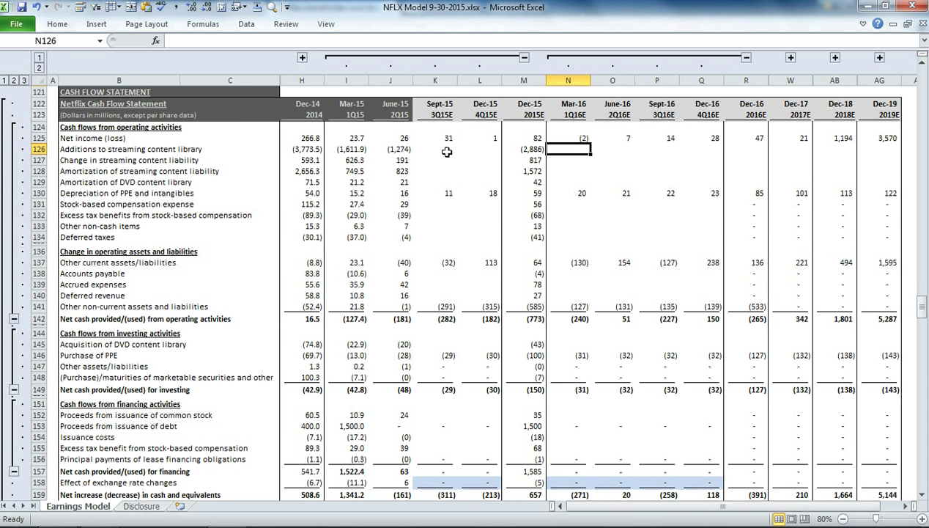
pyautogui.click(443, 226)
# Step: Select rows 170–176, the Cash Flow Ratios & Assumptions block
pyautogui.scroll(-4, 436, 249)
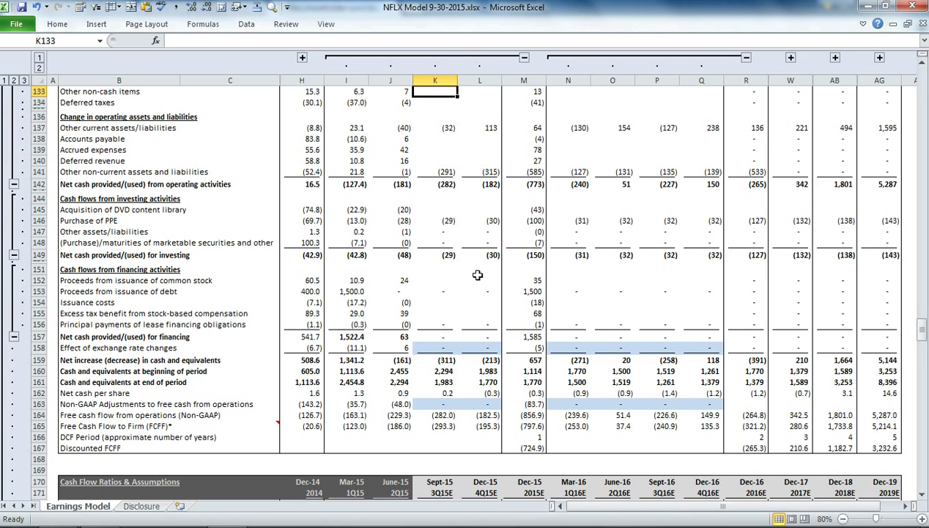
pyautogui.scroll(4, 478, 275)
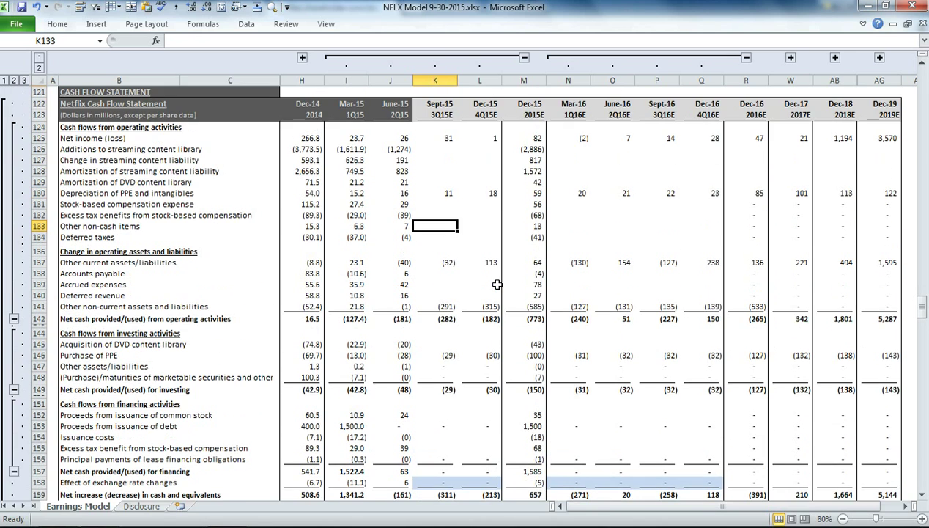
pyautogui.scroll(-5, 497, 284)
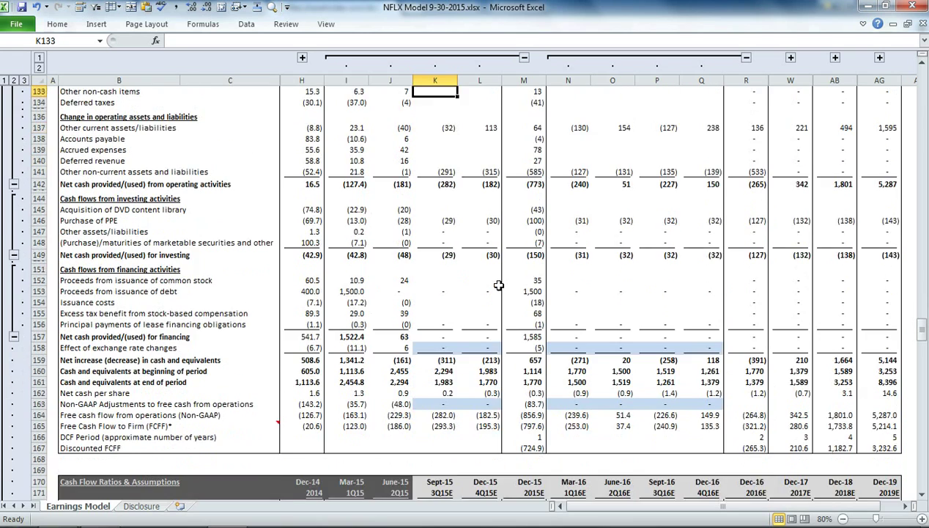
pyautogui.scroll(-7, 498, 286)
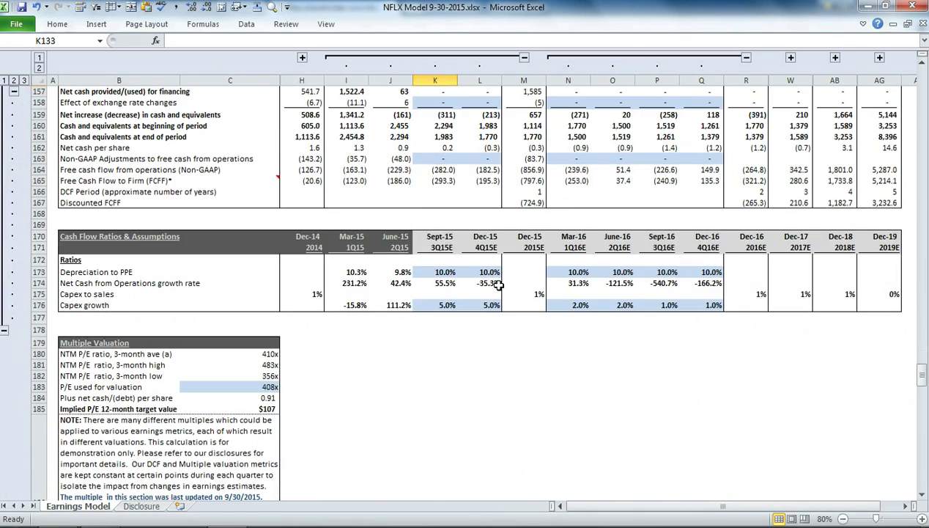
pyautogui.moveTo(38, 236); pyautogui.dragTo(40, 305)
# Step: Inspect the NTM P/E values: 410x average, 483x high, 356x low and 408x used for valuation
pyautogui.click(435, 364)
pyautogui.scroll(-4, 425, 352)
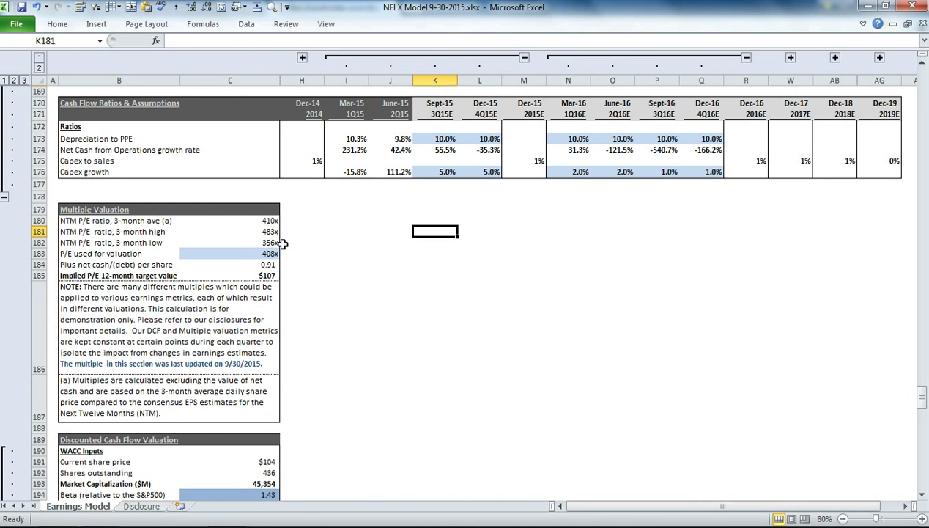
pyautogui.click(204, 209)
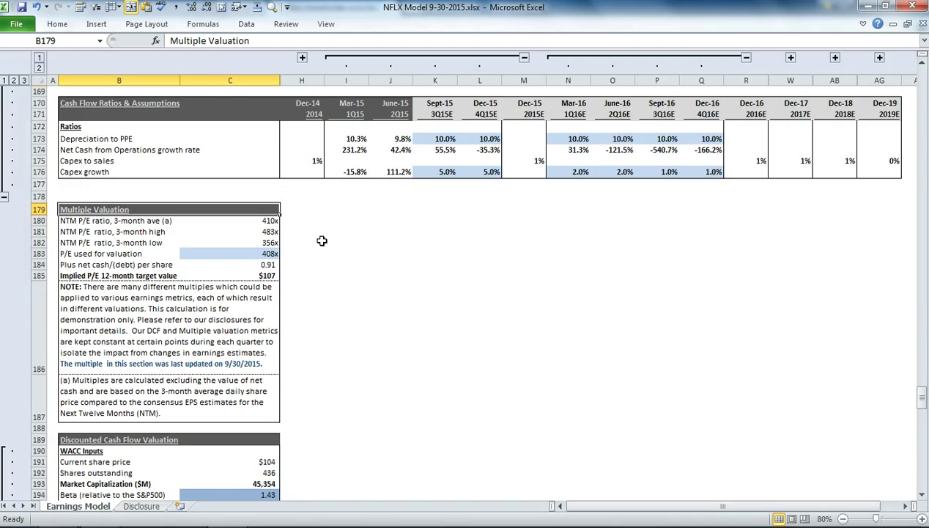
pyautogui.click(277, 221)
pyautogui.click(276, 231)
pyautogui.click(275, 243)
pyautogui.click(272, 253)
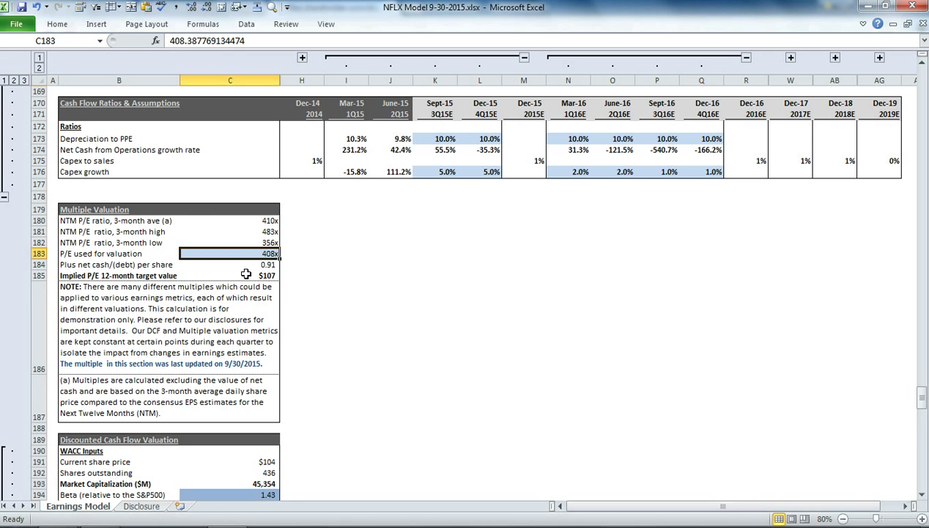
pyautogui.click(243, 216)
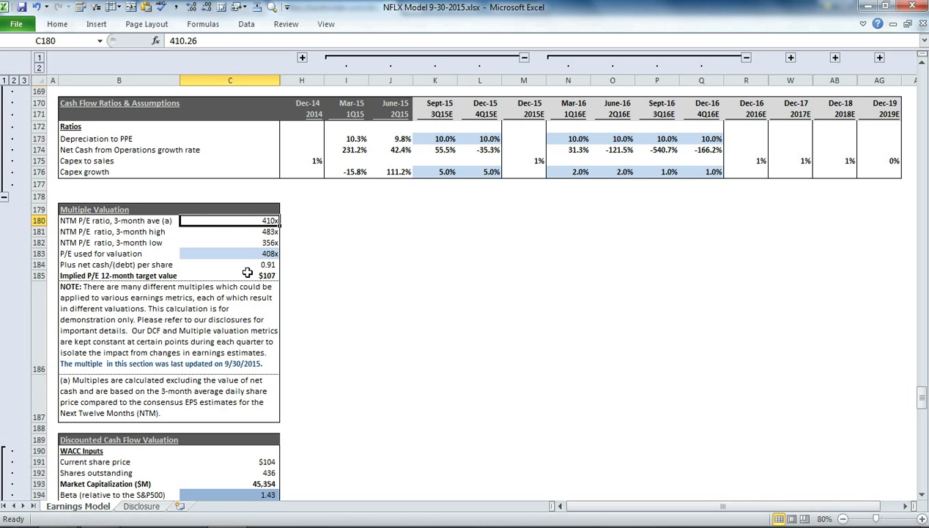
pyautogui.click(247, 274)
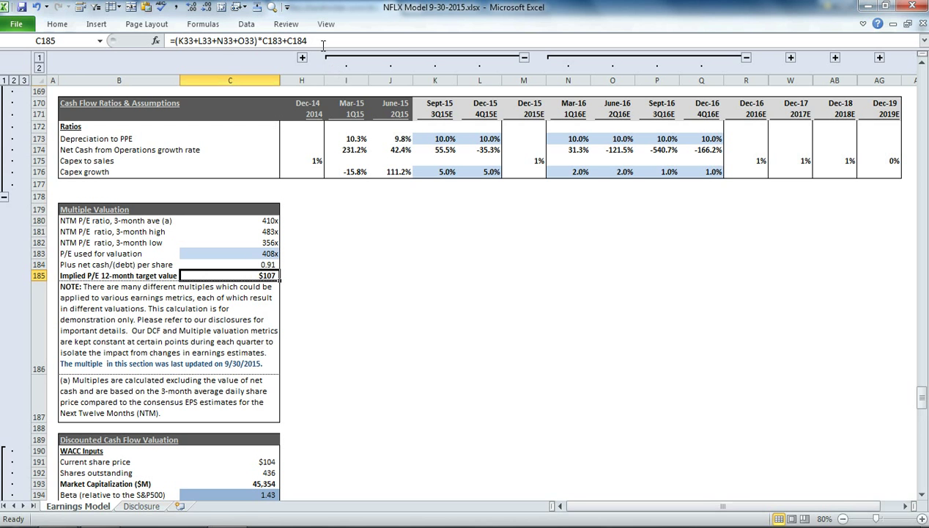
pyautogui.press('F2')
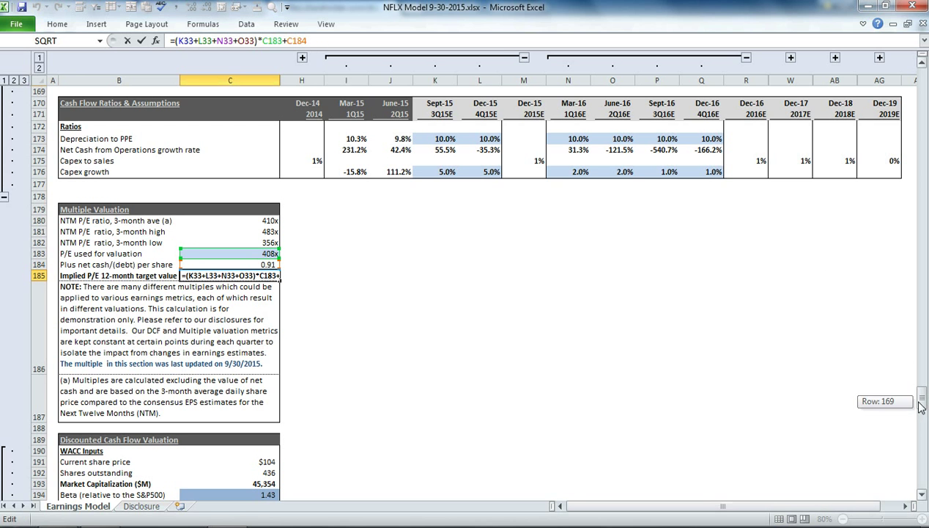
pyautogui.moveTo(255, 41); pyautogui.dragTo(178, 41)
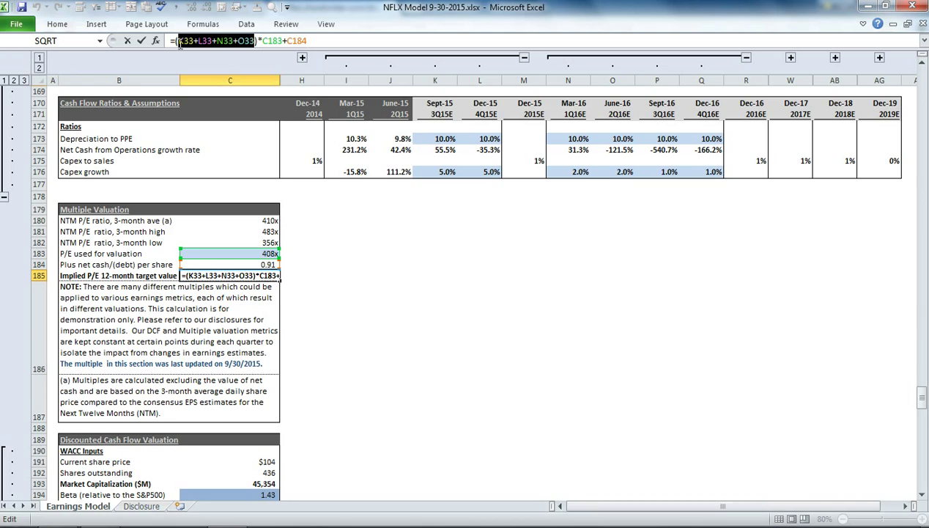
pyautogui.moveTo(924, 406); pyautogui.dragTo(916, 82)
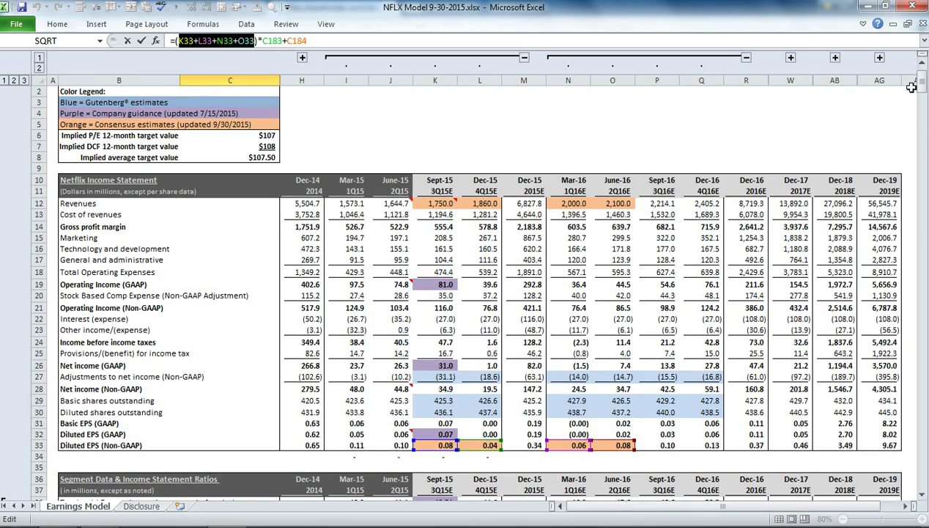
pyautogui.moveTo(918, 87); pyautogui.dragTo(925, 393)
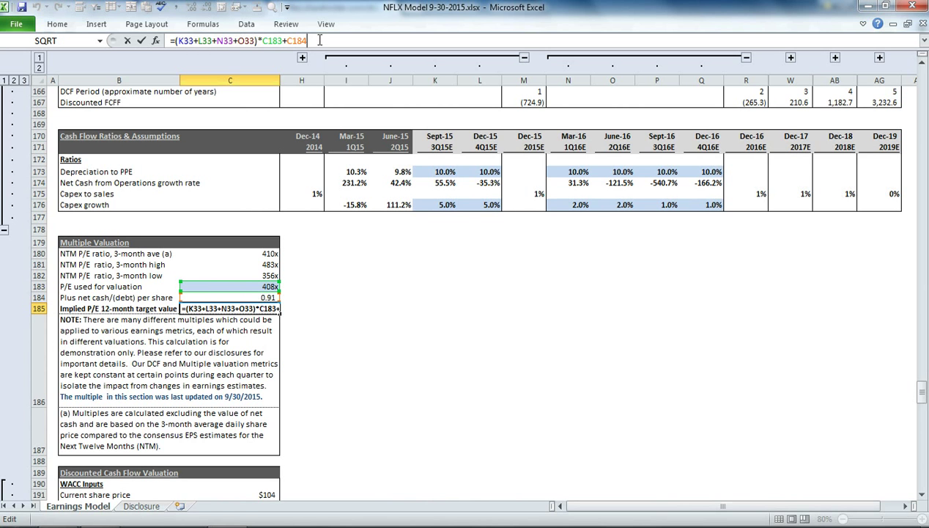
pyautogui.press('Return')
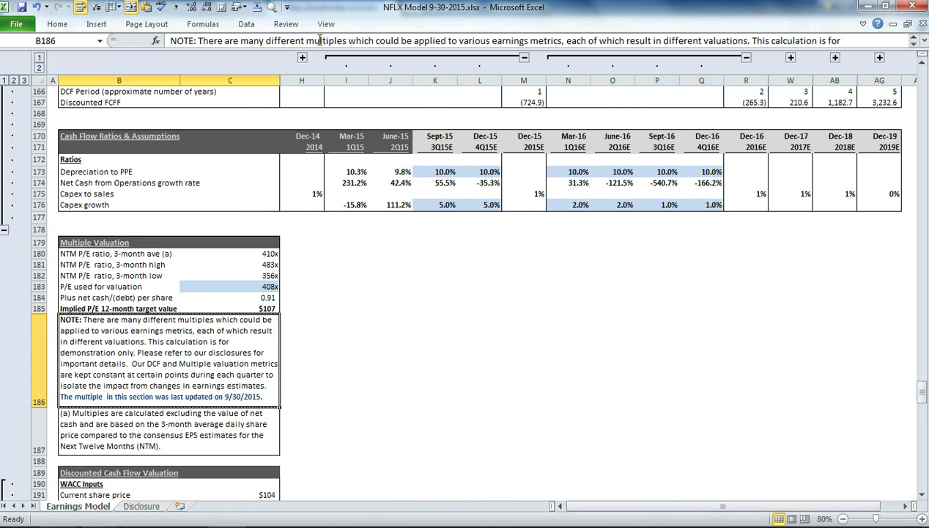
pyautogui.click(270, 309)
# Step: Read the 10.0% WACC, net cash per share and $108 implied DCF target formulas
pyautogui.scroll(-8, 324, 442)
pyautogui.scroll(1, 324, 441)
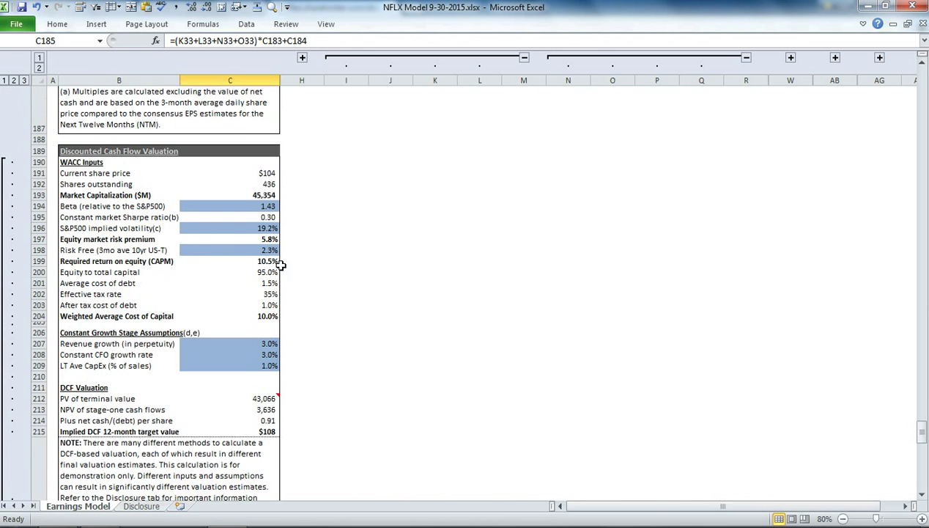
pyautogui.click(232, 315)
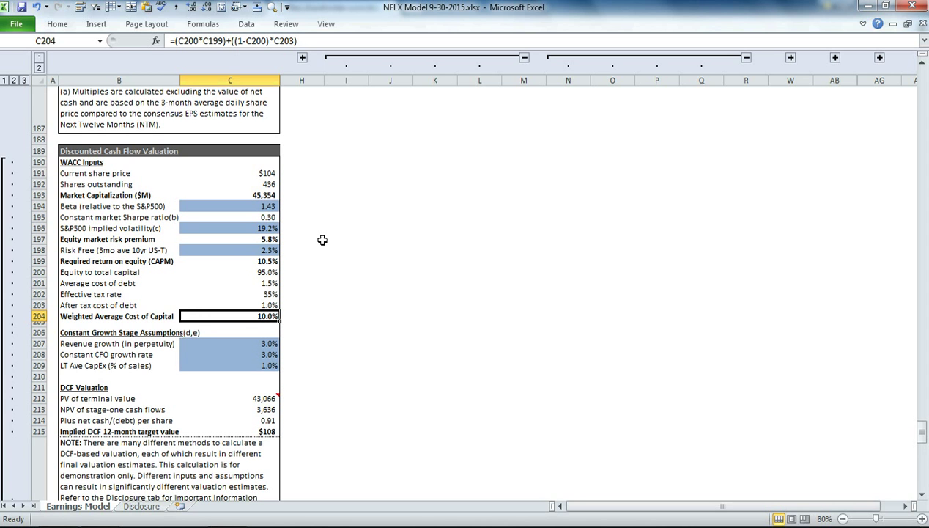
pyautogui.scroll(-1, 330, 292)
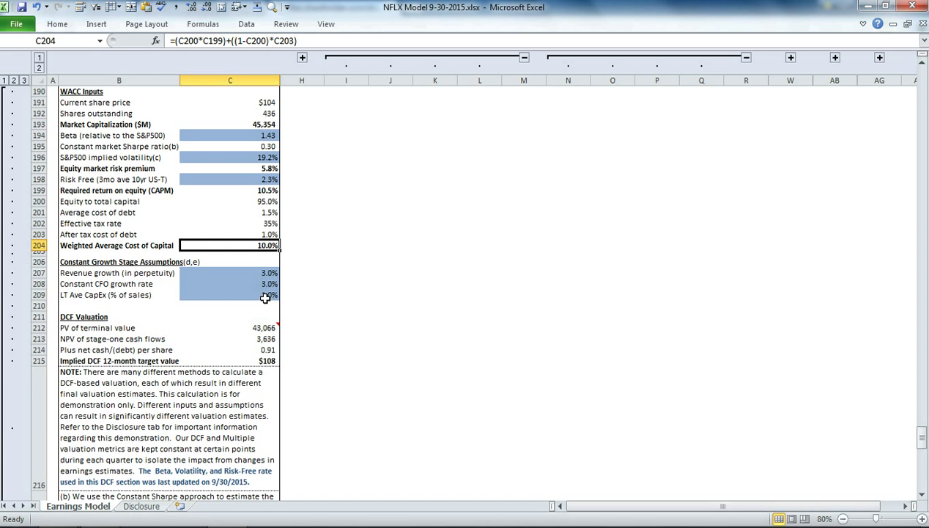
pyautogui.click(229, 350)
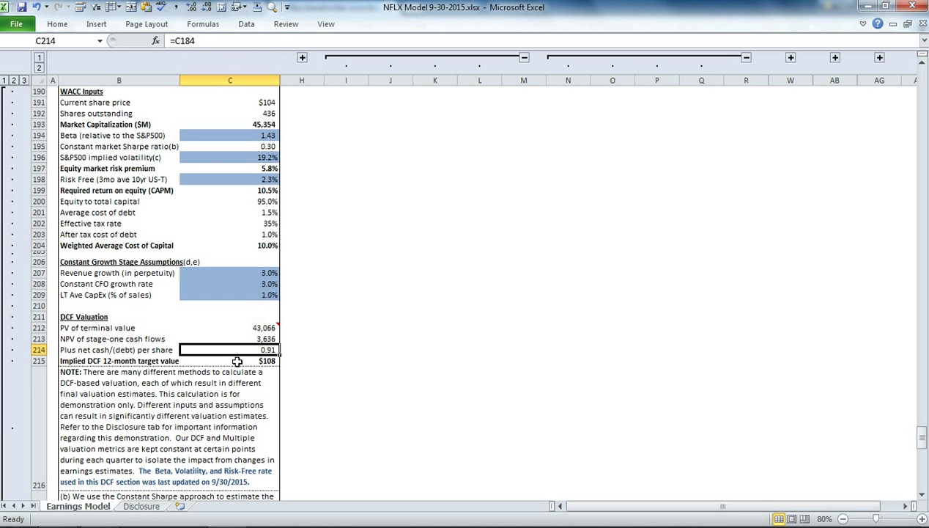
pyautogui.click(237, 361)
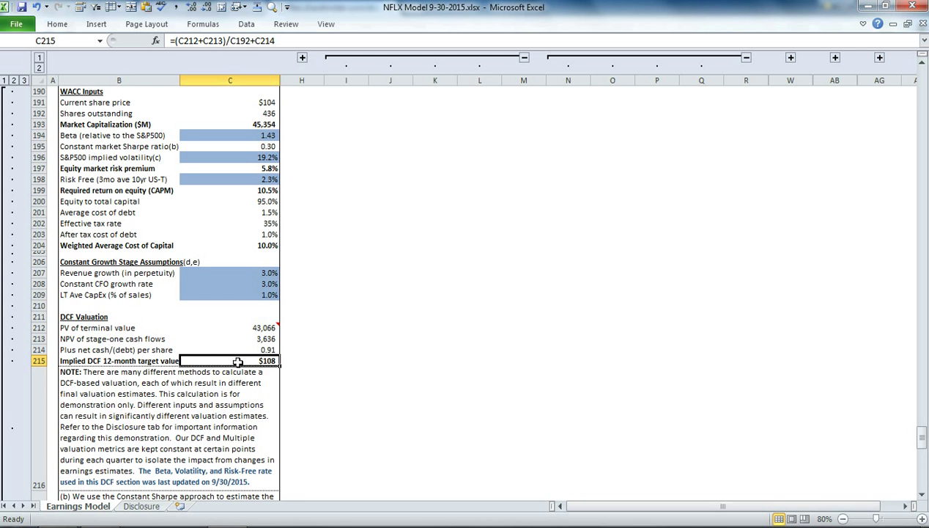
# Step: Scroll back up to the balance sheet liabilities and equity
pyautogui.click(521, 314)
pyautogui.scroll(10, 532, 319)
pyautogui.scroll(18, 536, 324)
pyautogui.scroll(19, 538, 315)
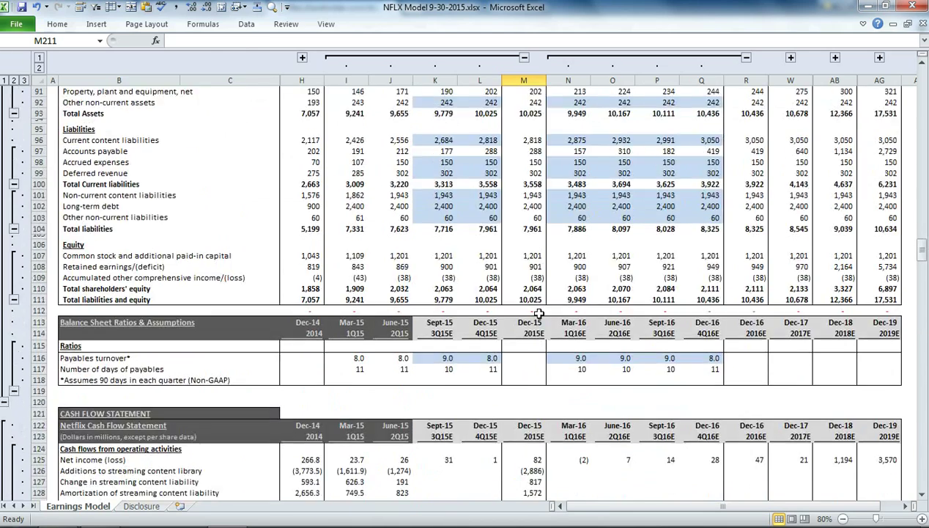
# Step: Collapse the outline to level 1, then expand Domestic Streaming Details rows 38–47
pyautogui.scroll(3, 539, 321)
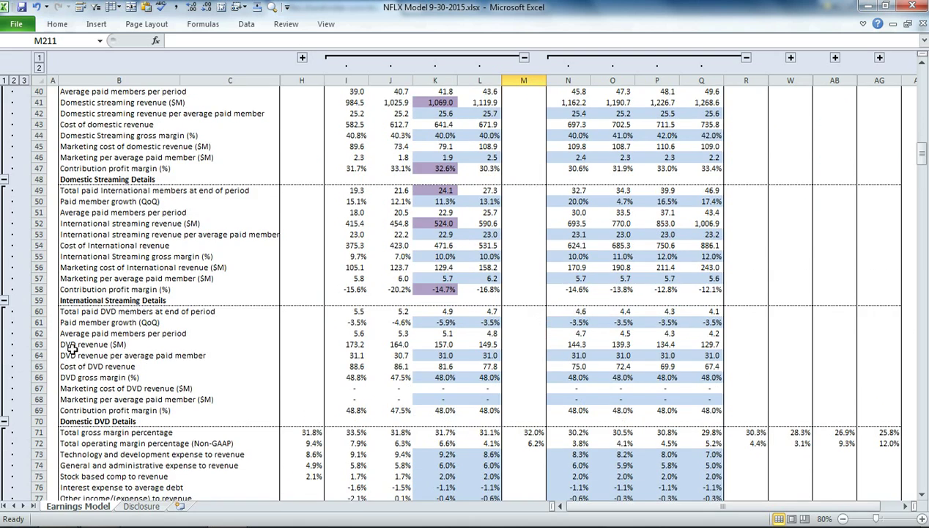
pyautogui.click(6, 79)
pyautogui.scroll(10, 232, 218)
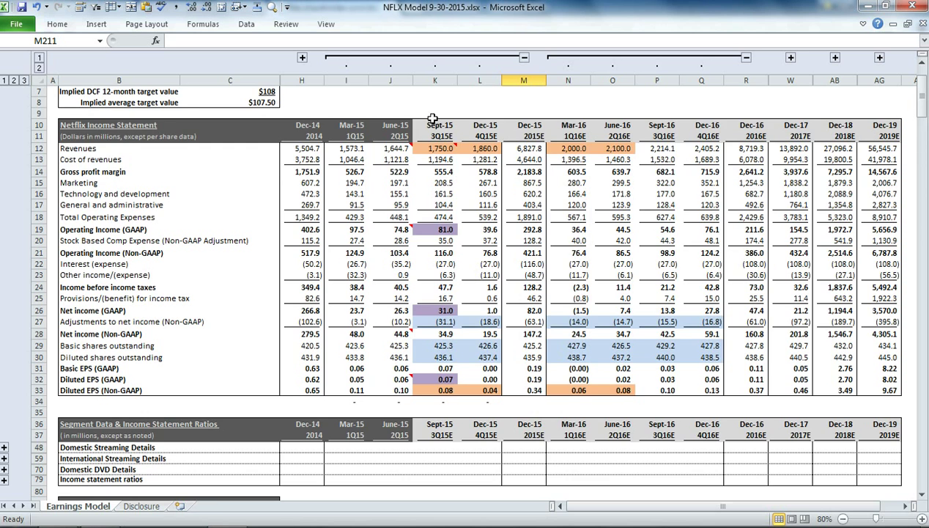
pyautogui.scroll(2, 427, 132)
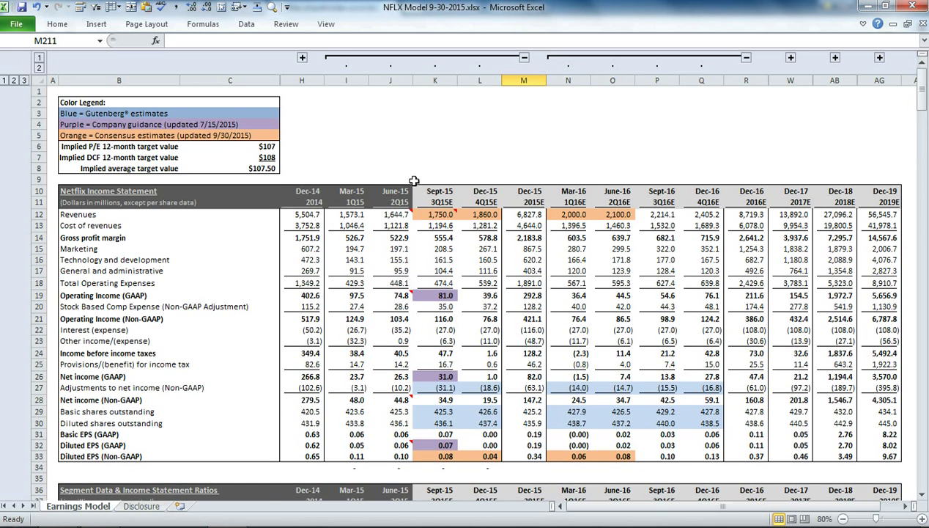
pyautogui.scroll(-5, 415, 212)
pyautogui.scroll(-1, 413, 275)
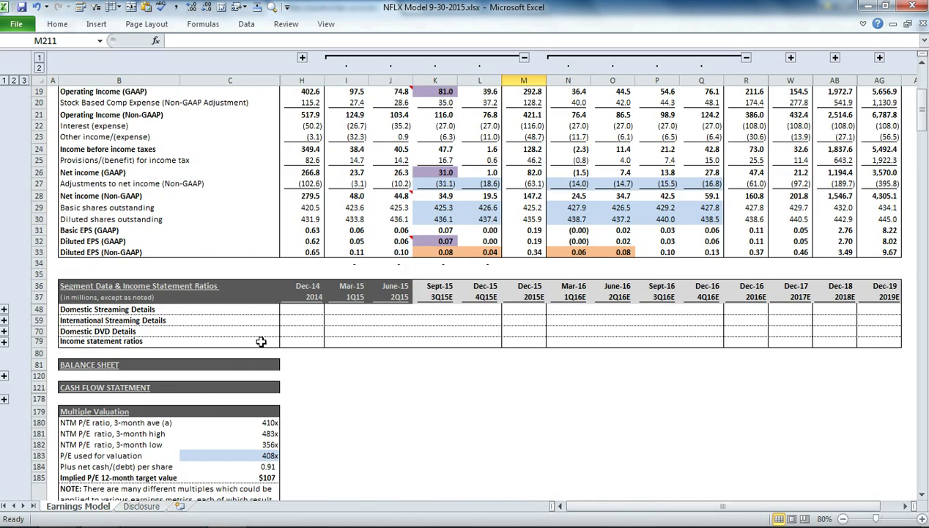
pyautogui.click(4, 309)
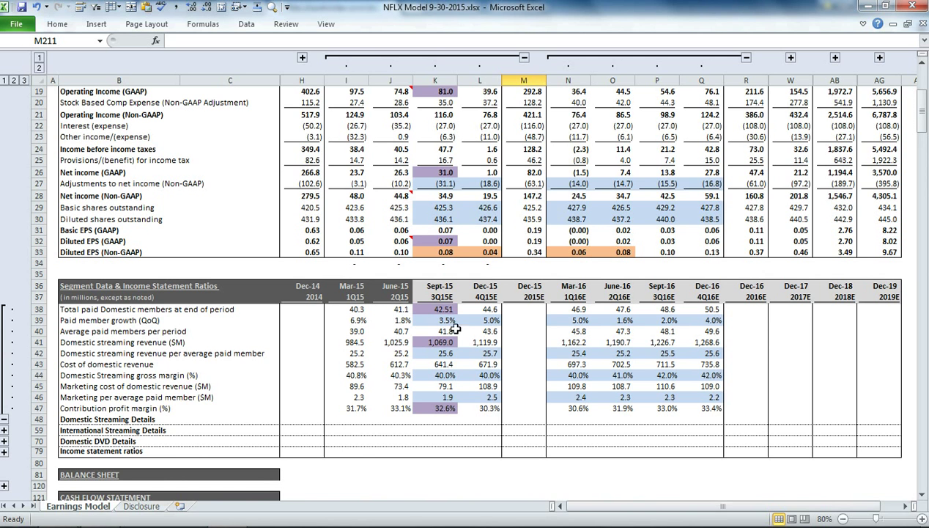
pyautogui.click(436, 321)
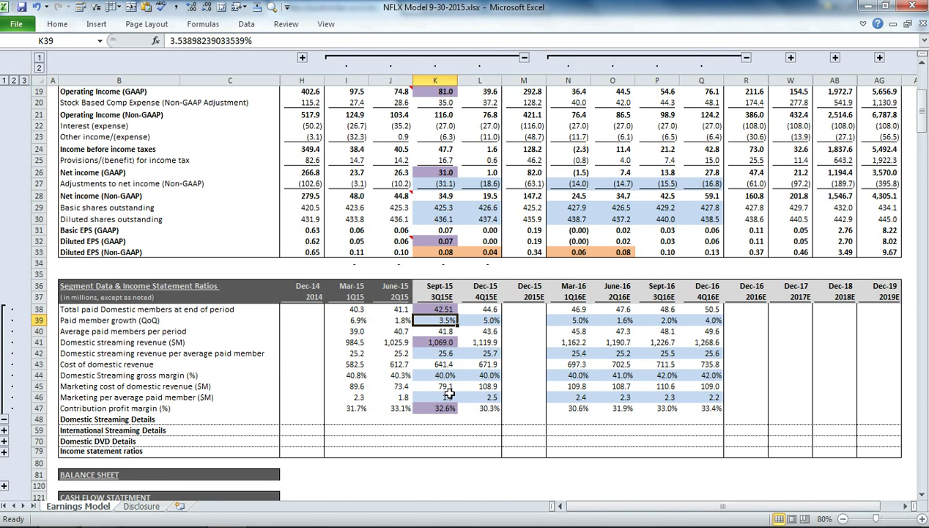
pyautogui.click(301, 57)
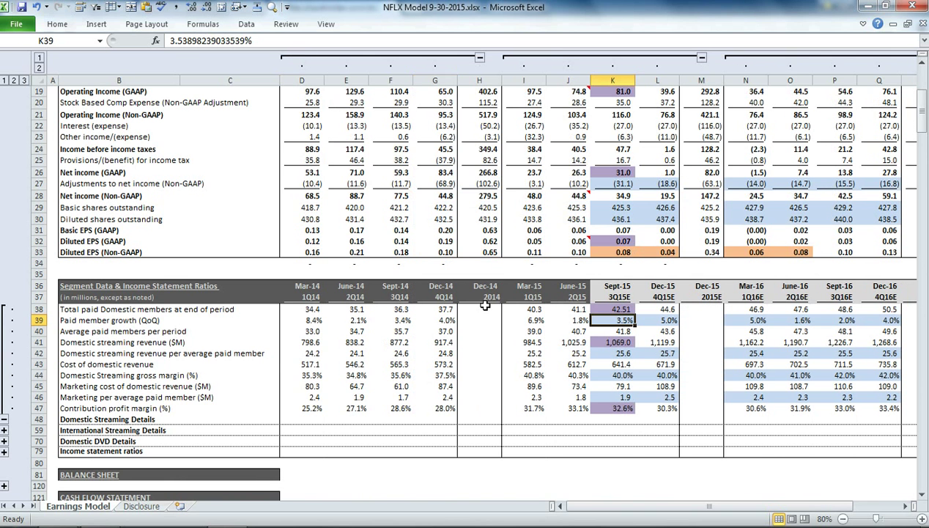
pyautogui.click(306, 320)
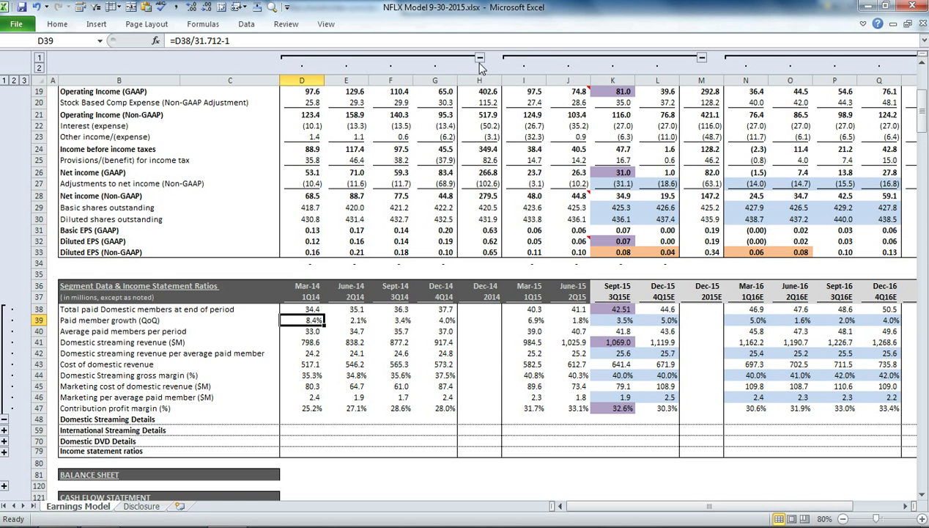
pyautogui.click(479, 57)
pyautogui.click(440, 311)
pyautogui.click(445, 321)
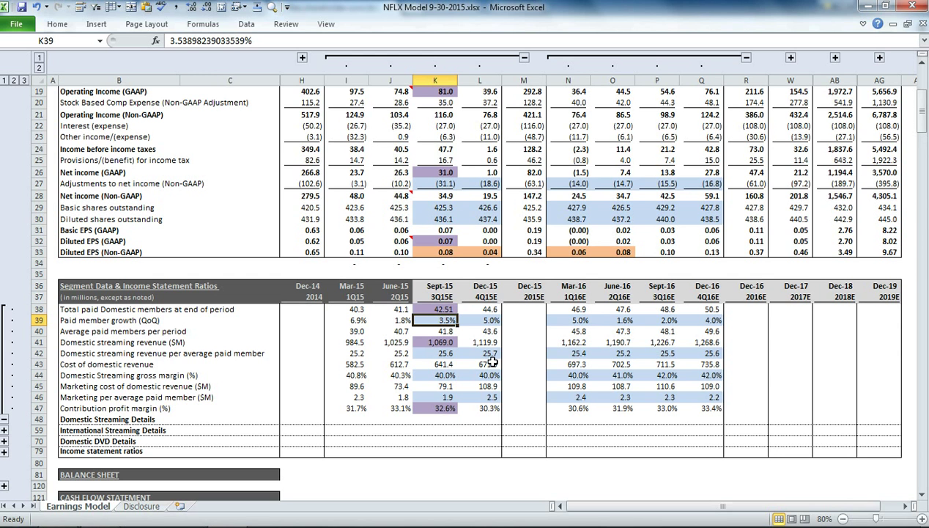
pyautogui.write('8.')
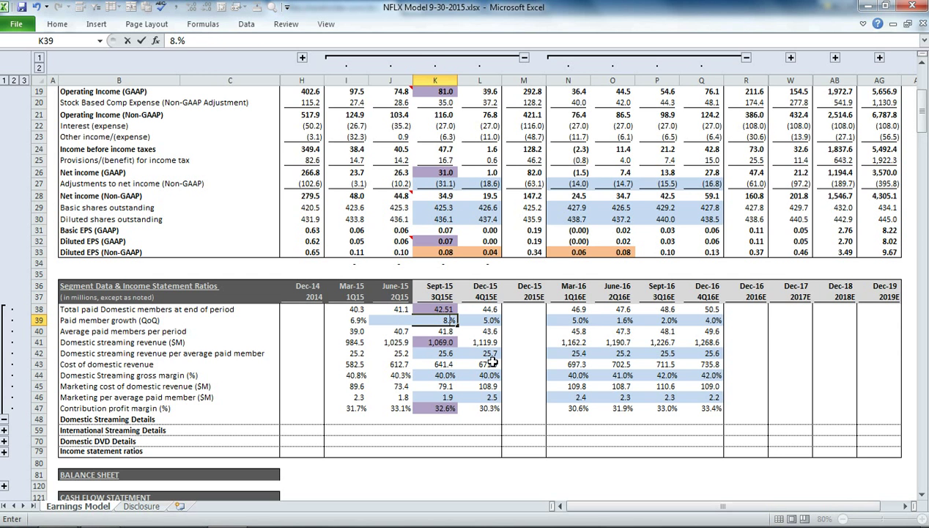
pyautogui.write('4')
pyautogui.scroll(5, 915, 131)
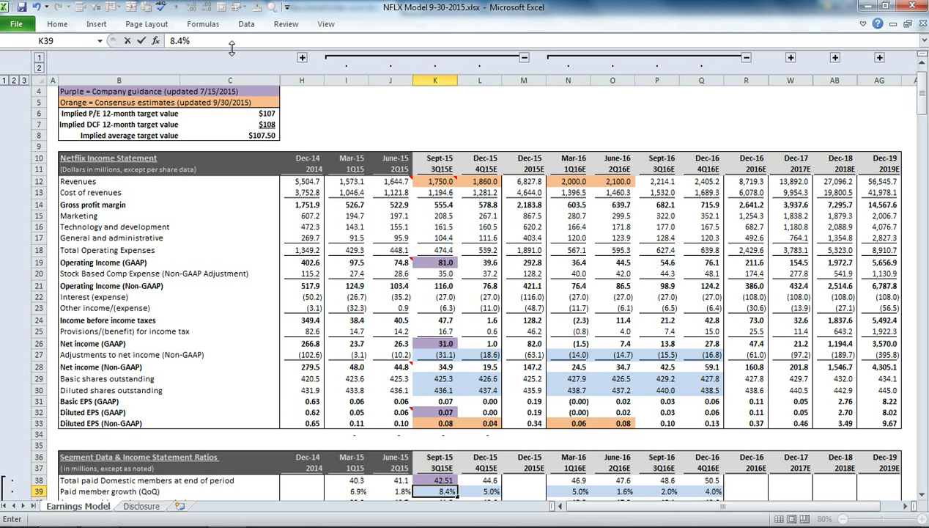
pyautogui.press('Return')
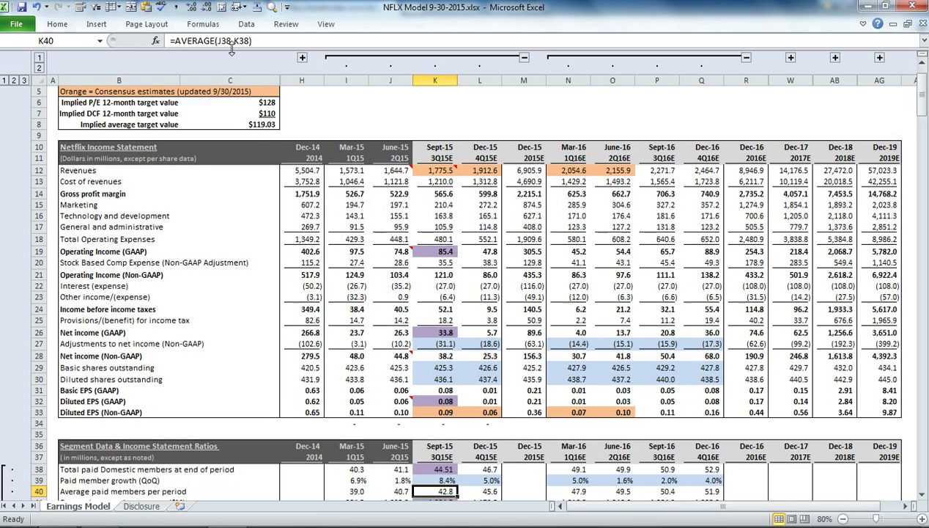
pyautogui.click(264, 125)
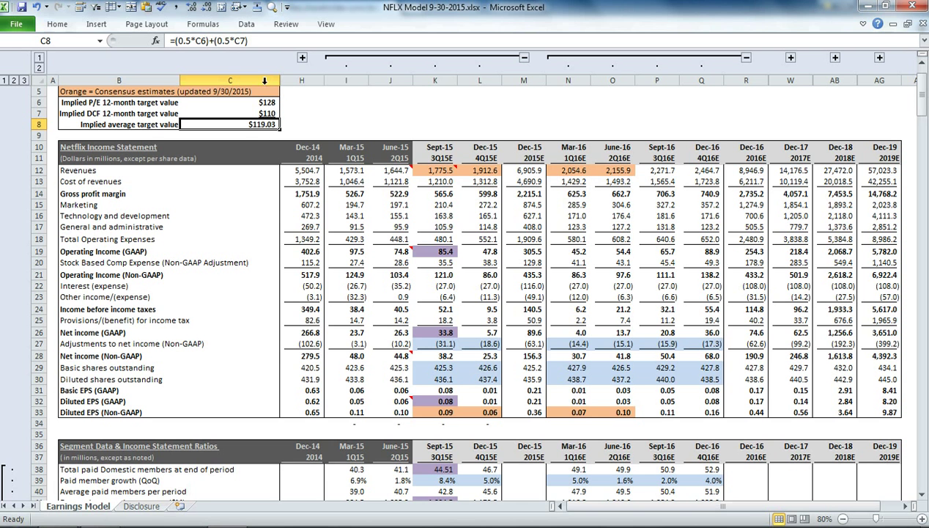
# Step: Revert the growth estimate to 3.5% and select the Sept-15 domestic revenue per paid member
pyautogui.click(37, 7)
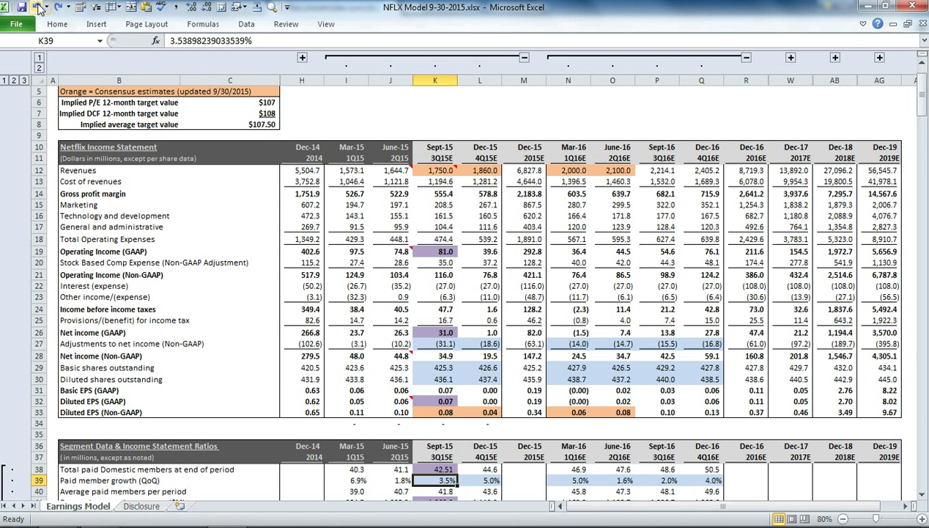
pyautogui.click(478, 136)
pyautogui.scroll(-7, 462, 260)
pyautogui.click(453, 274)
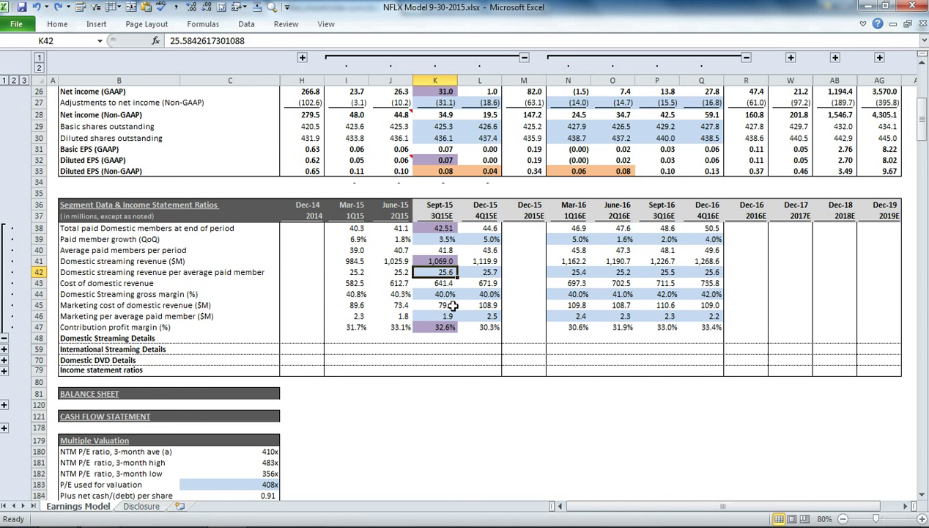
# Step: Expand the International Streaming and Domestic DVD detail rows and check the Sept-15 DVD member growth
pyautogui.click(3, 350)
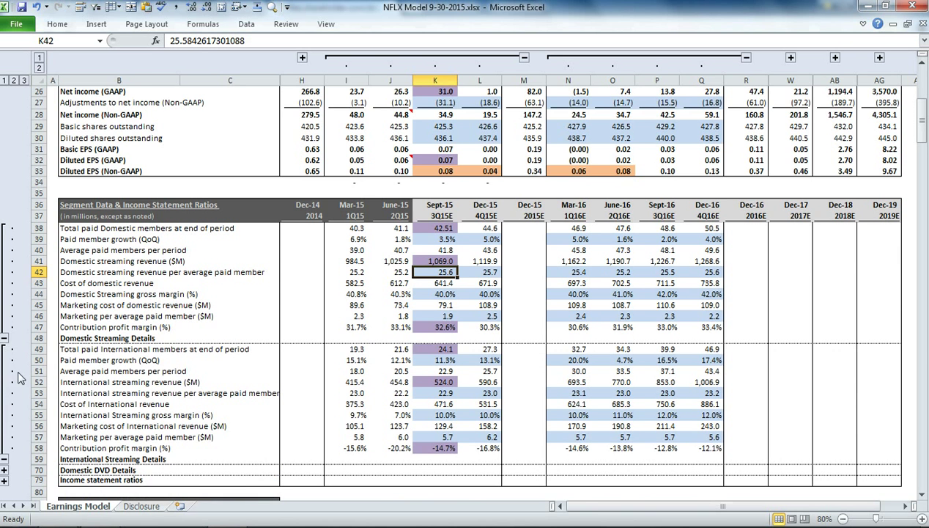
pyautogui.scroll(-2, 209, 385)
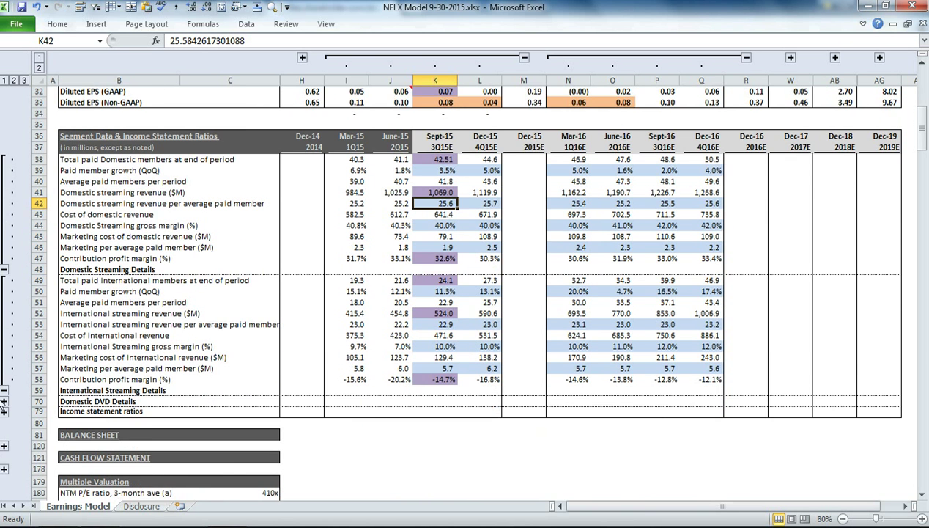
pyautogui.click(4, 401)
pyautogui.scroll(-1, 44, 400)
pyautogui.scroll(-2, 419, 420)
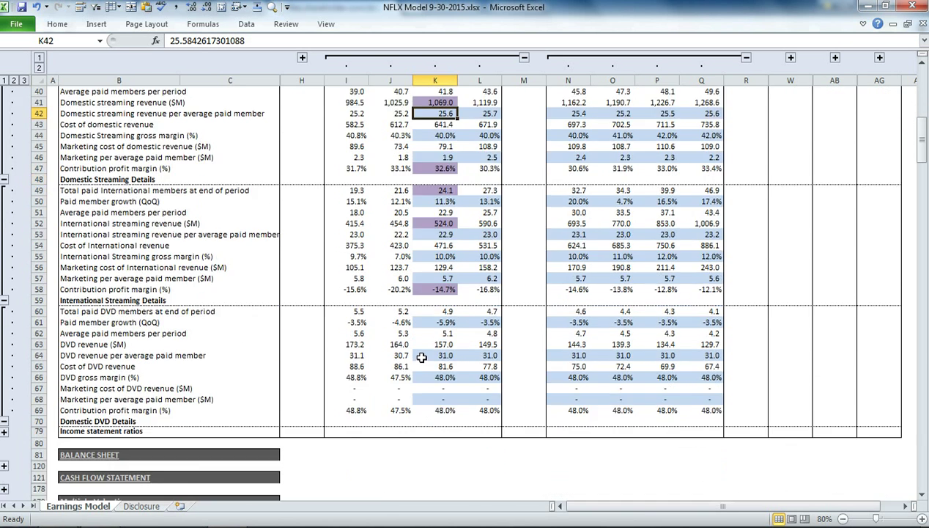
pyautogui.click(452, 324)
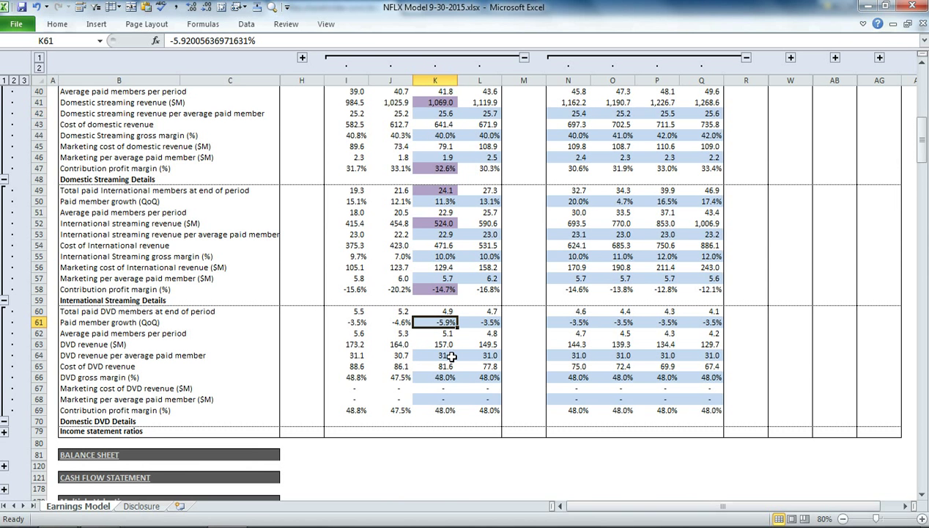
pyautogui.scroll(-9, 452, 357)
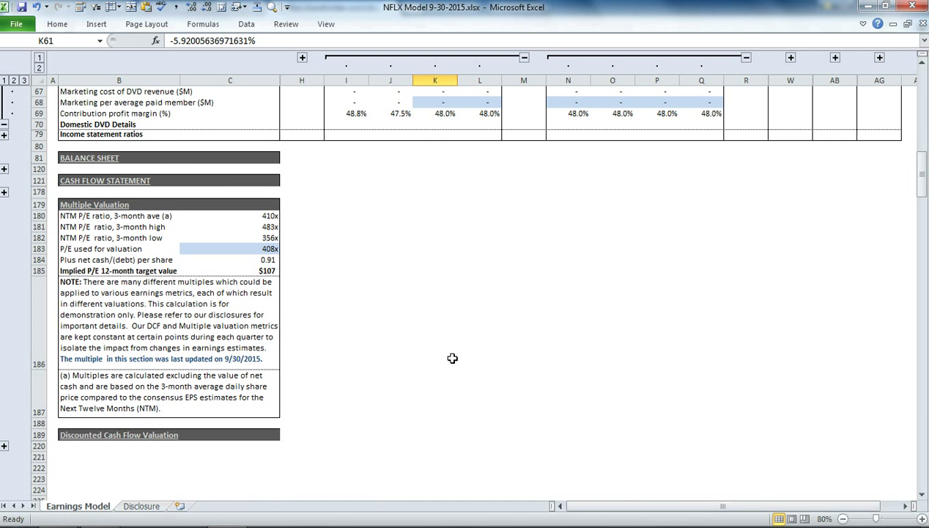
# Step: Expand the DCF valuation section and try 24% S&P500 implied volatility, dropping the target to $79
pyautogui.click(5, 446)
pyautogui.scroll(8, 400, 316)
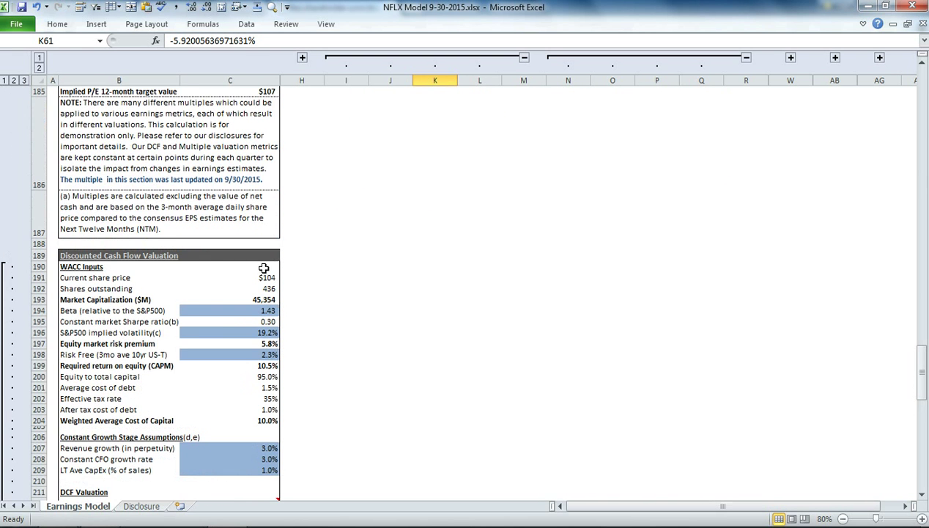
pyautogui.click(246, 333)
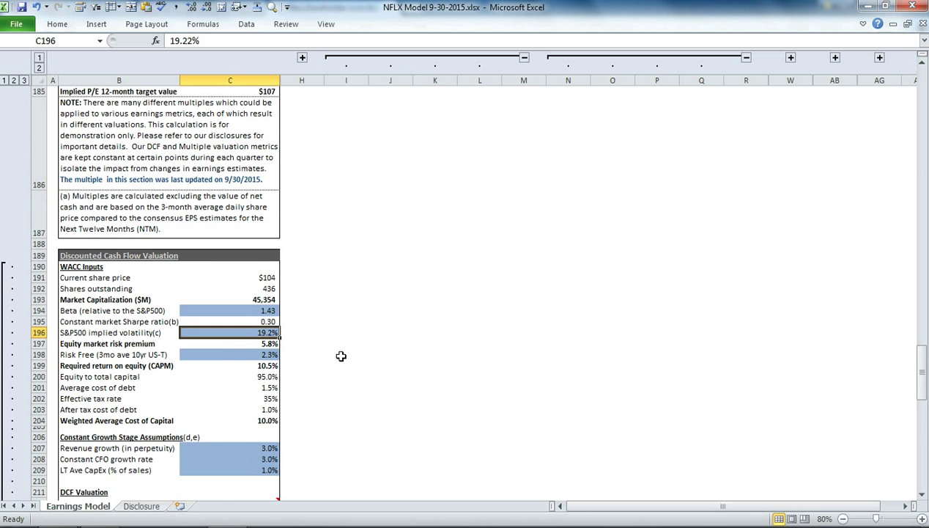
pyautogui.scroll(-1, 340, 357)
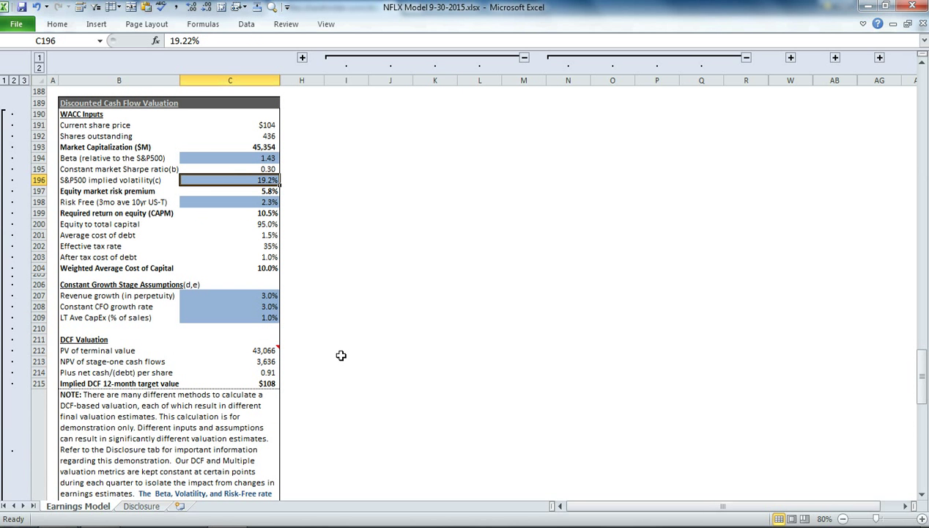
pyautogui.write('2')
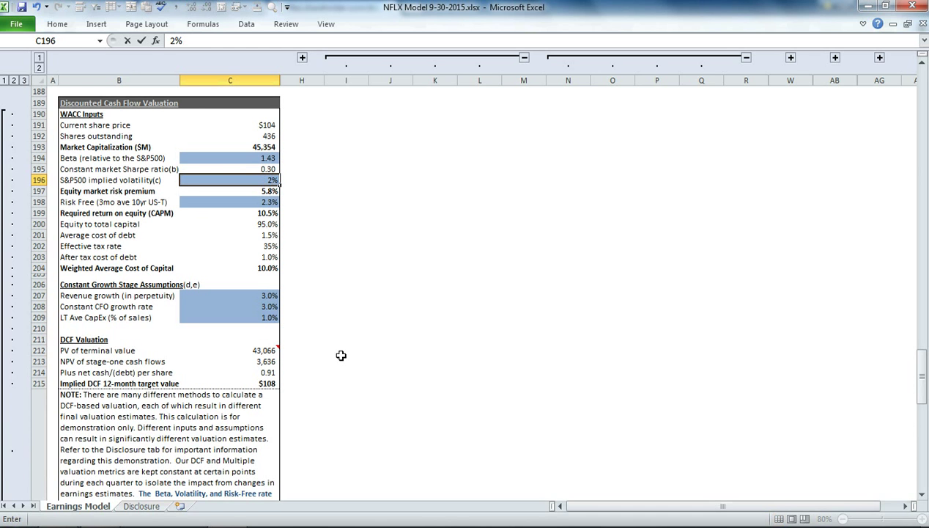
pyautogui.write('4')
pyautogui.press('Return')
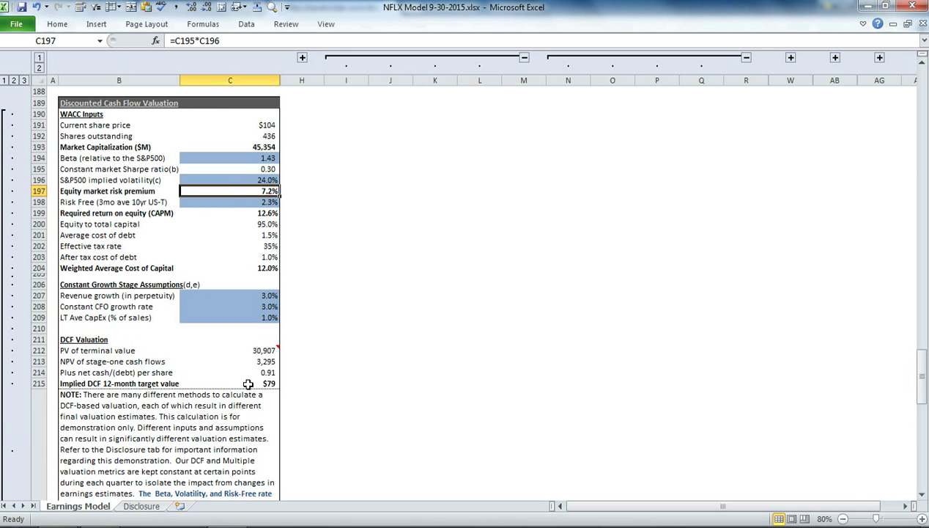
# Step: Undo the trial to restore 19.2% implied volatility and the $108 DCF target, returning to the top
pyautogui.click(245, 179)
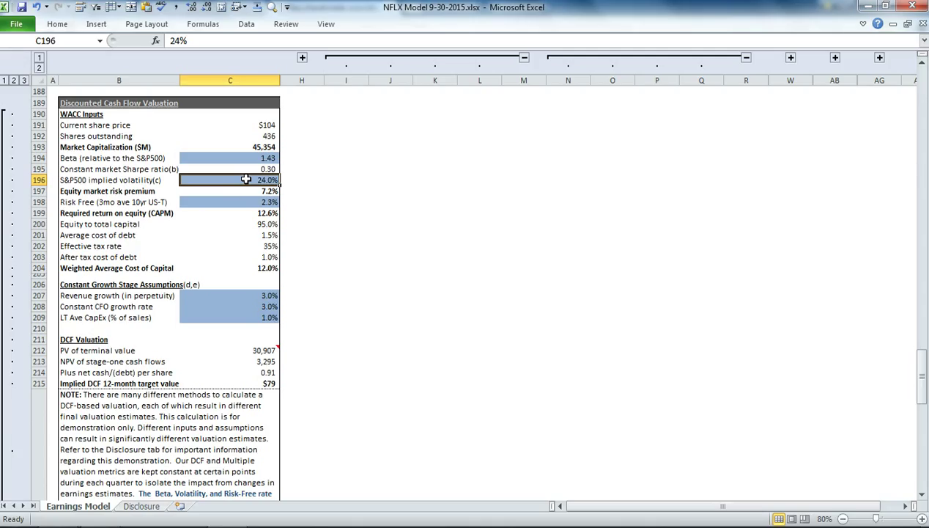
pyautogui.click(36, 6)
pyautogui.click(559, 225)
pyautogui.moveTo(916, 353); pyautogui.dragTo(917, 89)
pyautogui.click(434, 123)
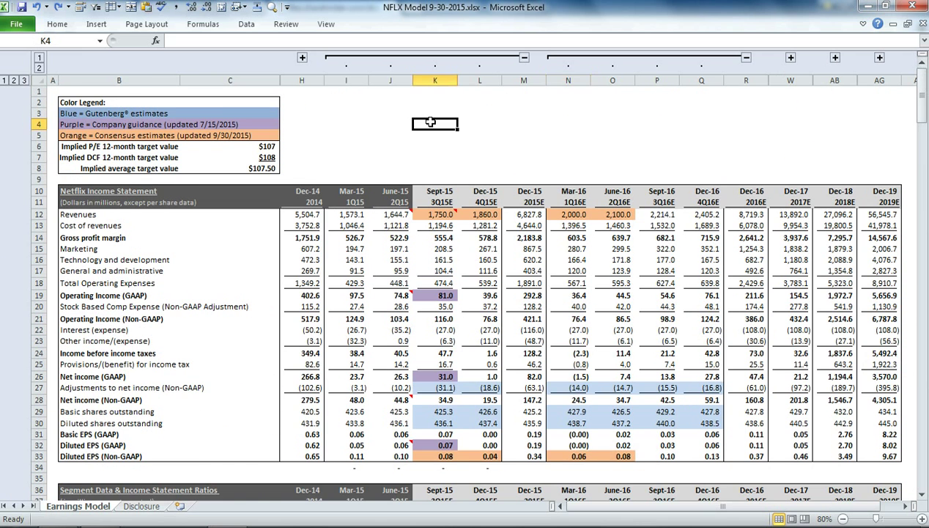
# Step: In Chrome's Gutenberg tab, go from the Model Store to the $5.00 Netflix Inc (NFLX) Earnings Model page
pyautogui.click(58, 513)
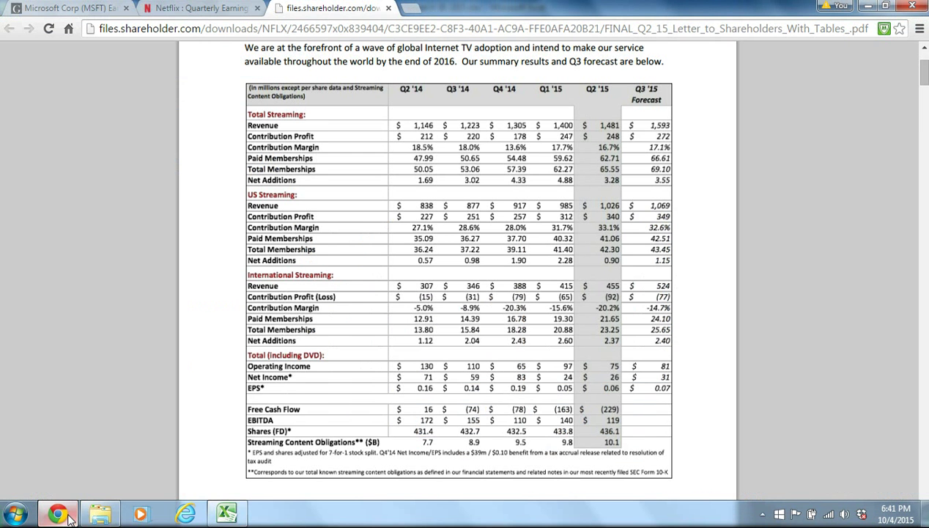
pyautogui.click(96, 10)
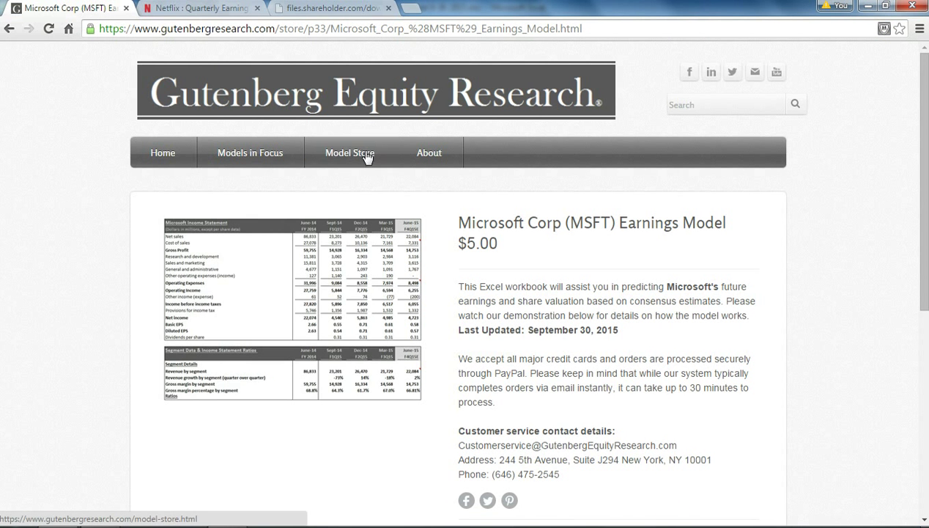
pyautogui.click(366, 156)
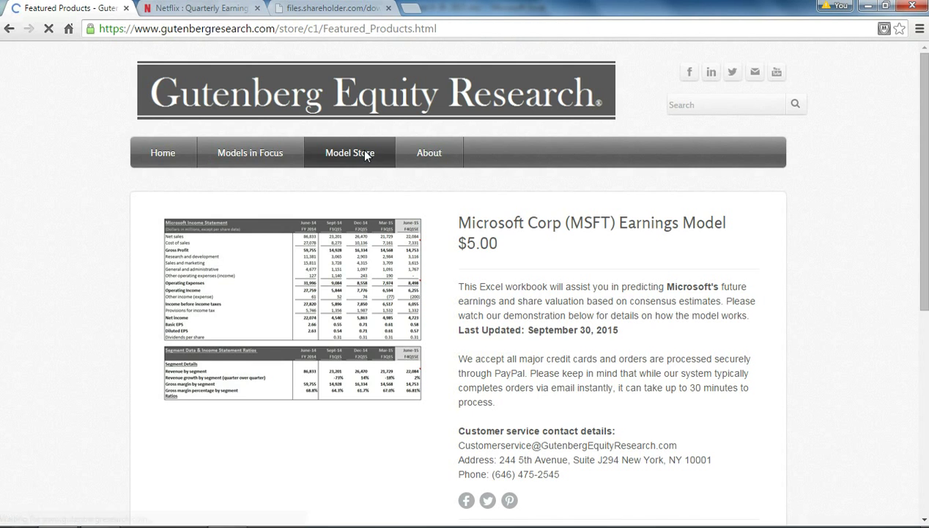
pyautogui.scroll(-10, 817, 227)
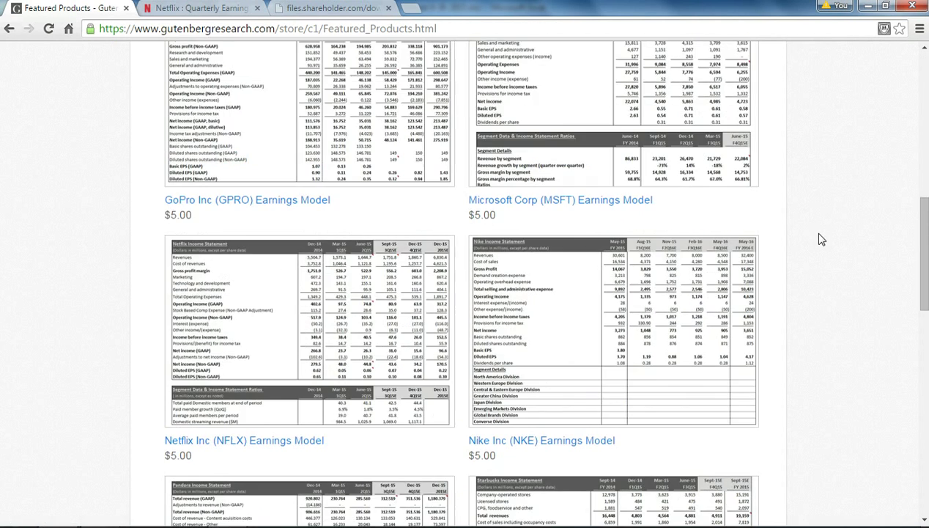
pyautogui.scroll(-1, 821, 239)
pyautogui.click(286, 260)
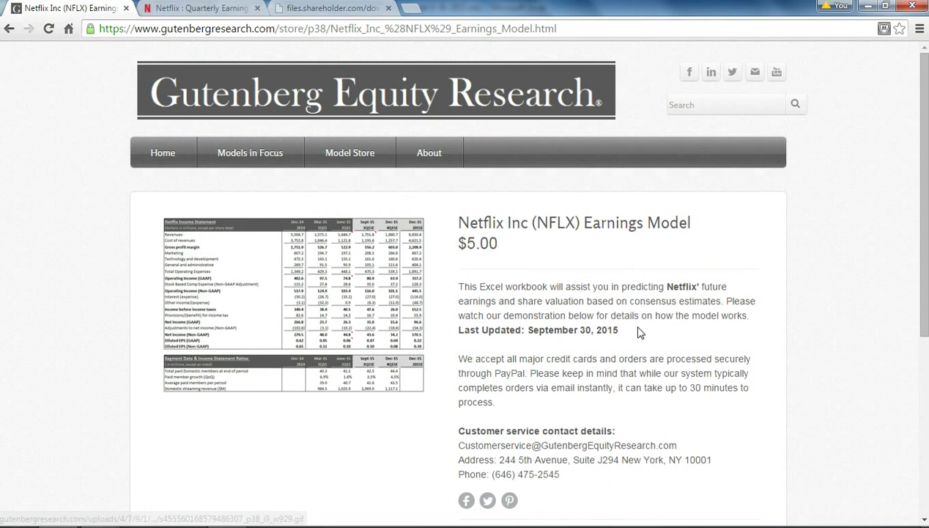
pyautogui.scroll(-2, 623, 352)
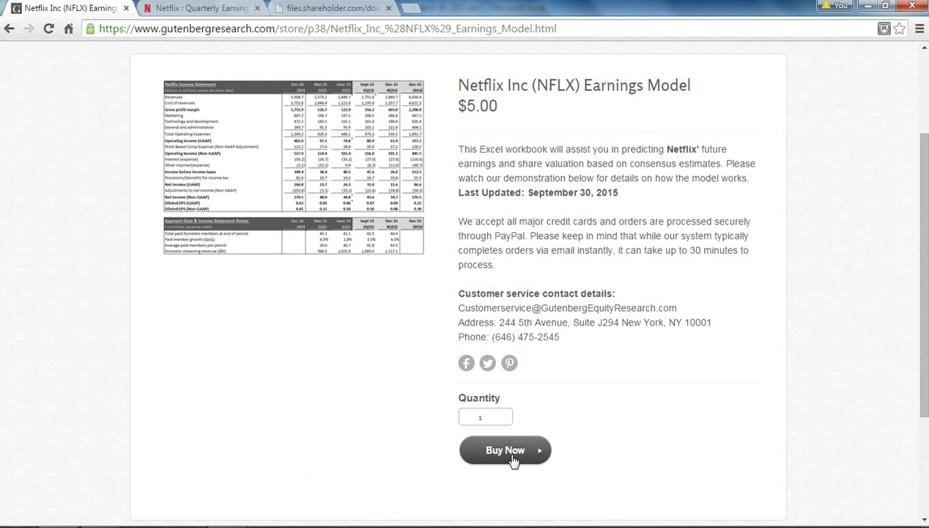
pyautogui.scroll(2, 513, 459)
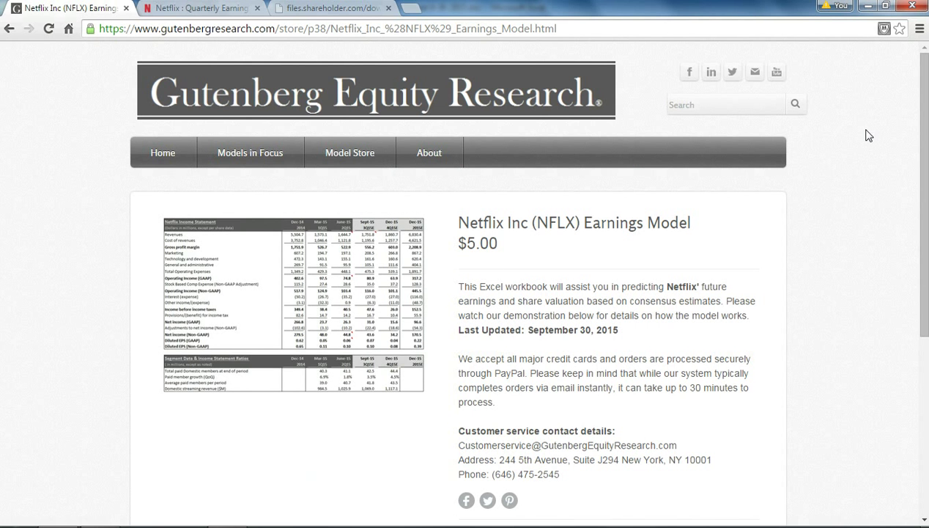